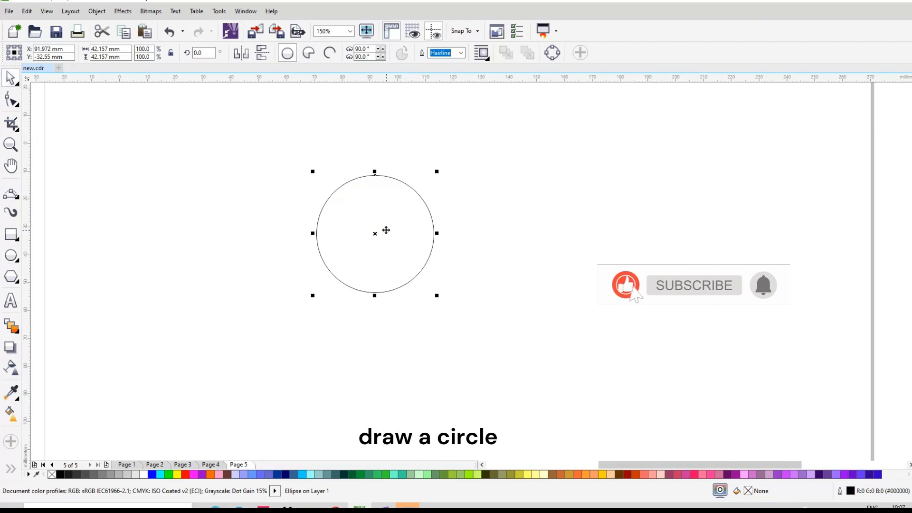
Move the circle's rotation centre to its bottom quadrant and make rotated copies every 45° around it, completing a ring of eight circles.
click(375, 234)
drag(376, 234, 381, 292)
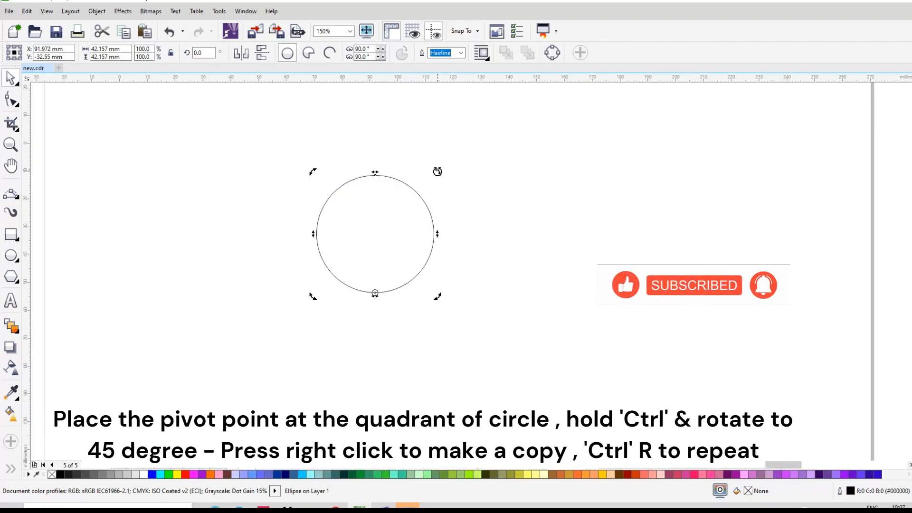
drag(459, 180, 530, 252)
key(ctrl+r)
key(ctrl+r)
key(ctrl+r)
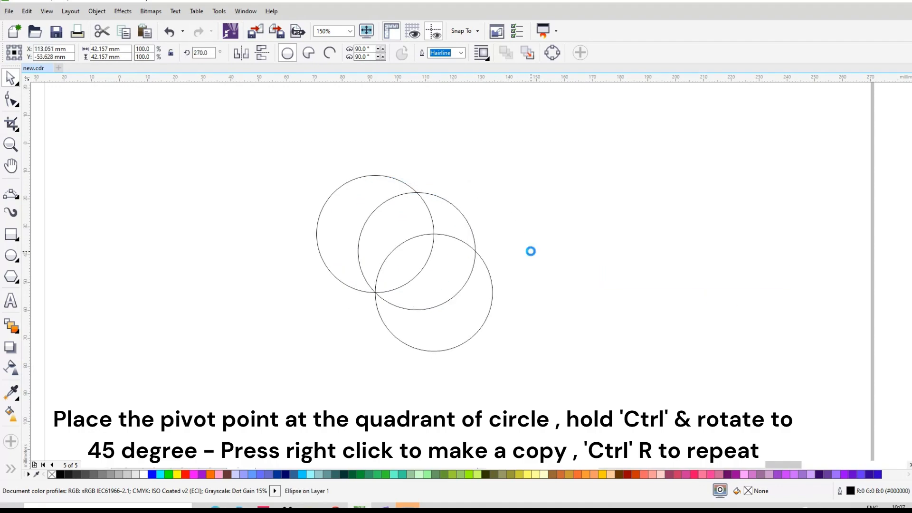
key(ctrl+r)
key(ctrl+r)
key(ctrl+r)
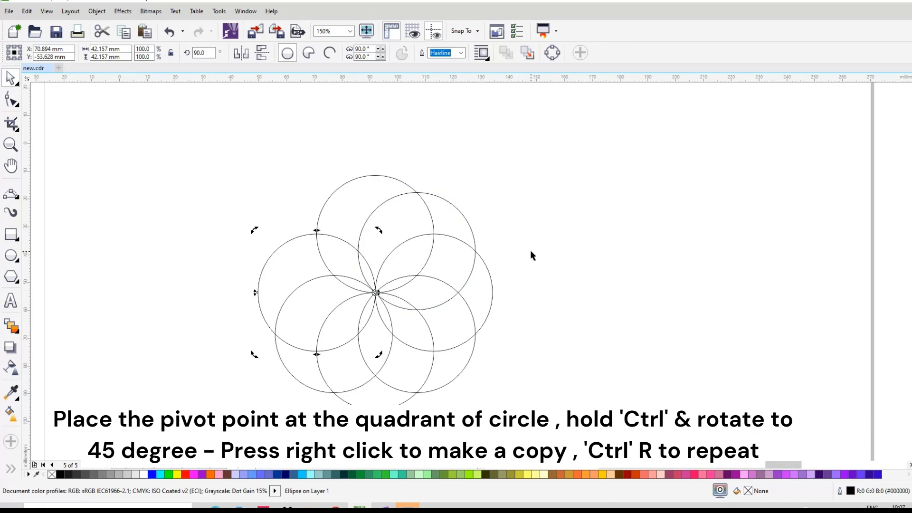
click(532, 189)
Delete the two arcs crossing the upper part of the topmost circle with the Virtual Segment Delete tool, leaving the pointed central petal.
scroll(357, 241, up, 2)
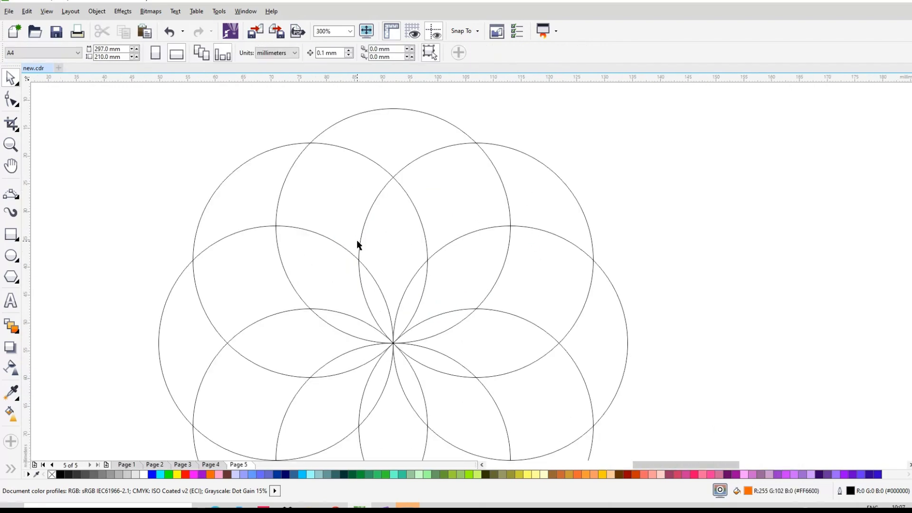
click(13, 470)
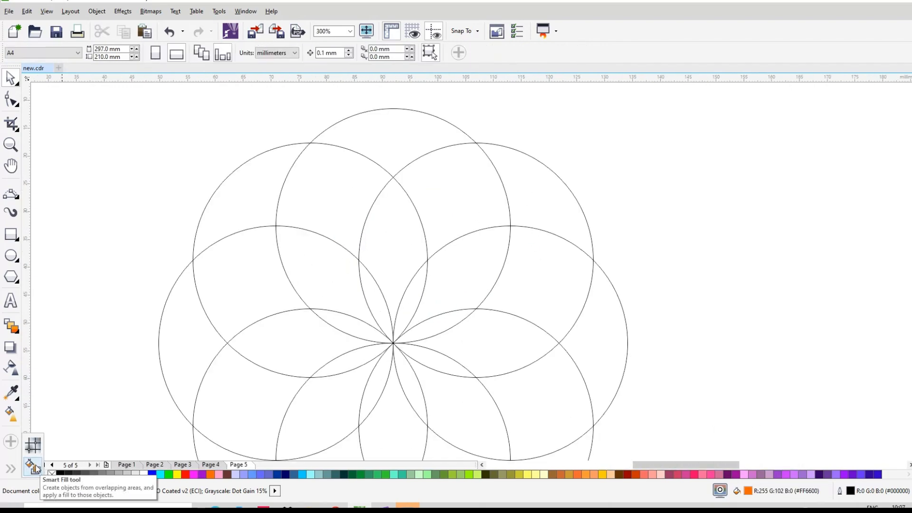
click(33, 467)
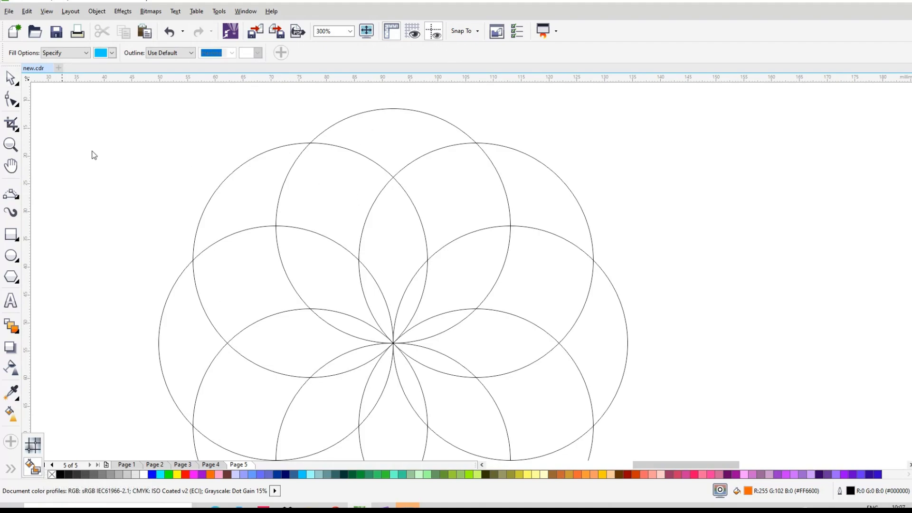
click(17, 105)
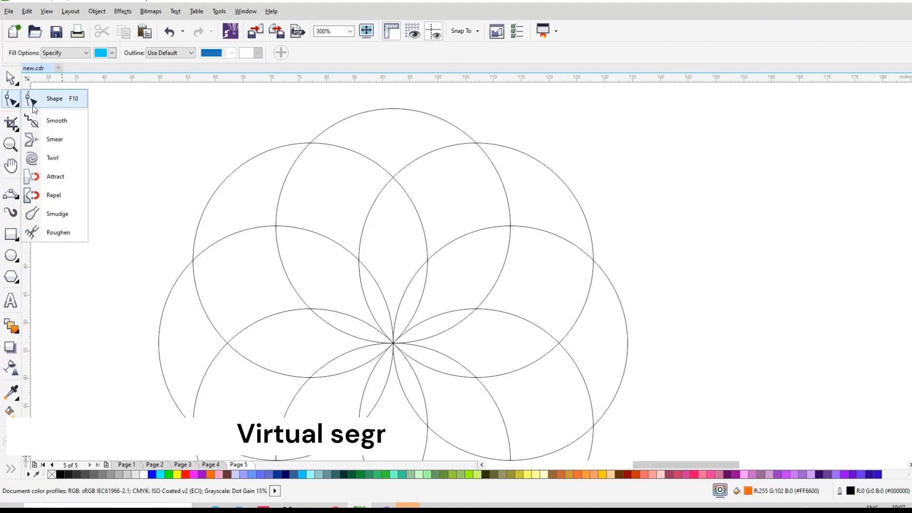
click(17, 130)
click(16, 128)
click(71, 159)
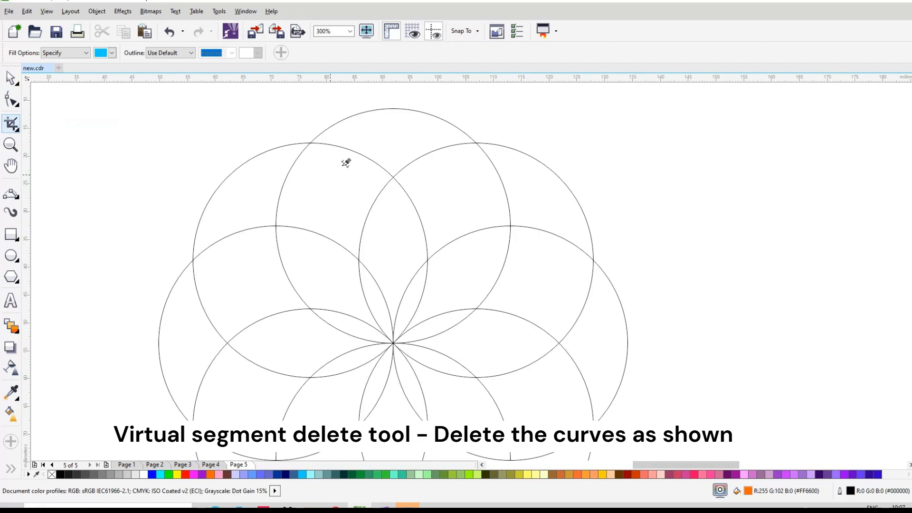
drag(349, 161, 375, 142)
click(429, 163)
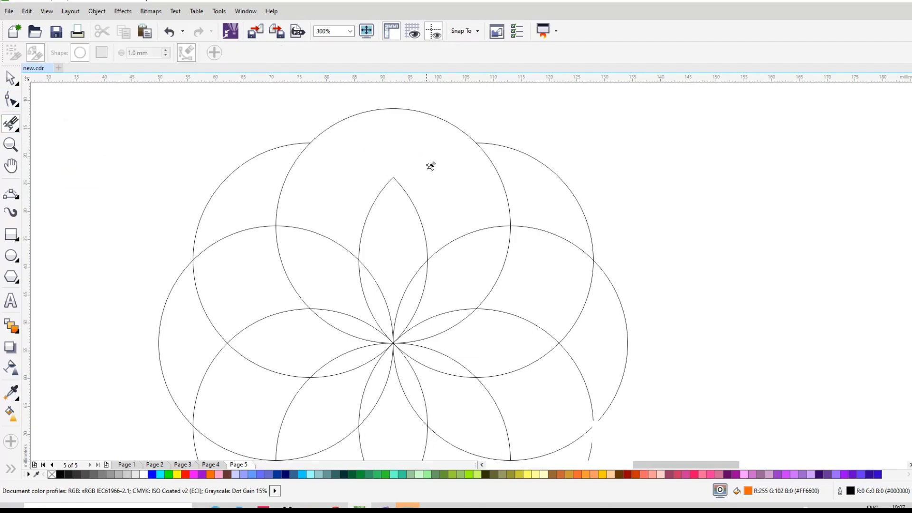
key(space)
Smart-fill the large top region around the pointed petal and the adjoining crescent on its right with light blue.
click(10, 469)
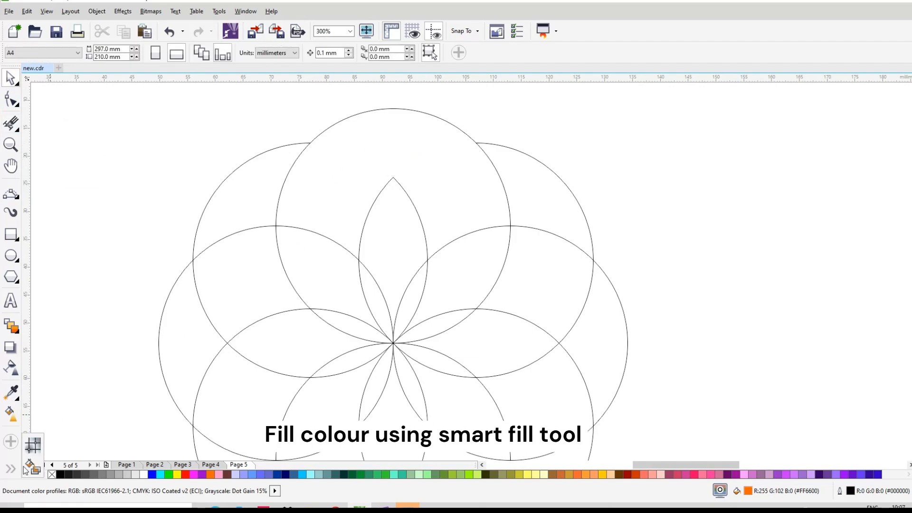
click(32, 466)
click(387, 155)
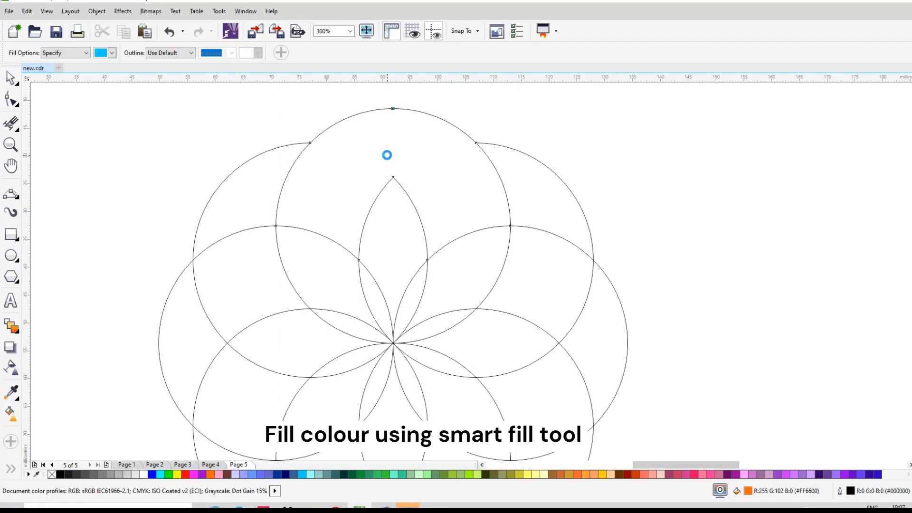
click(531, 190)
scroll(463, 169, down, 1)
scroll(440, 226, up, 1)
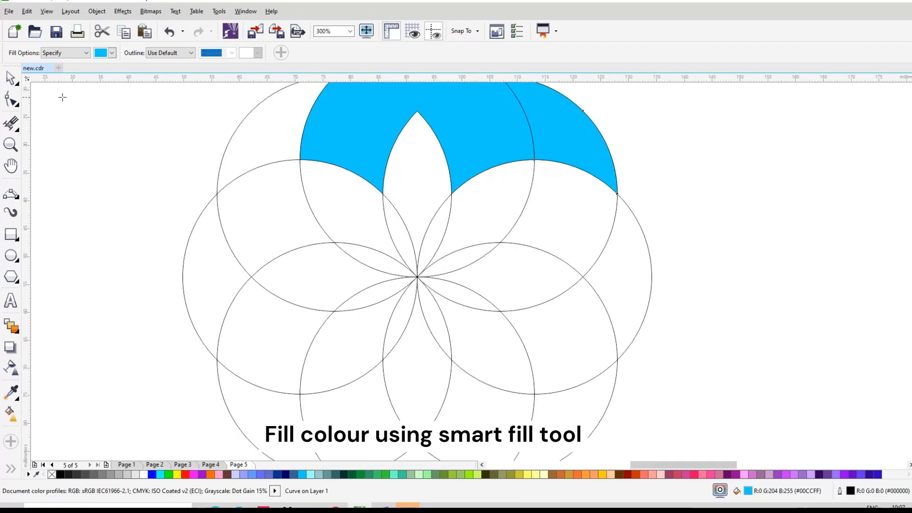
Smart-fill the eight slim petals around the common centre point with light blue.
click(438, 230)
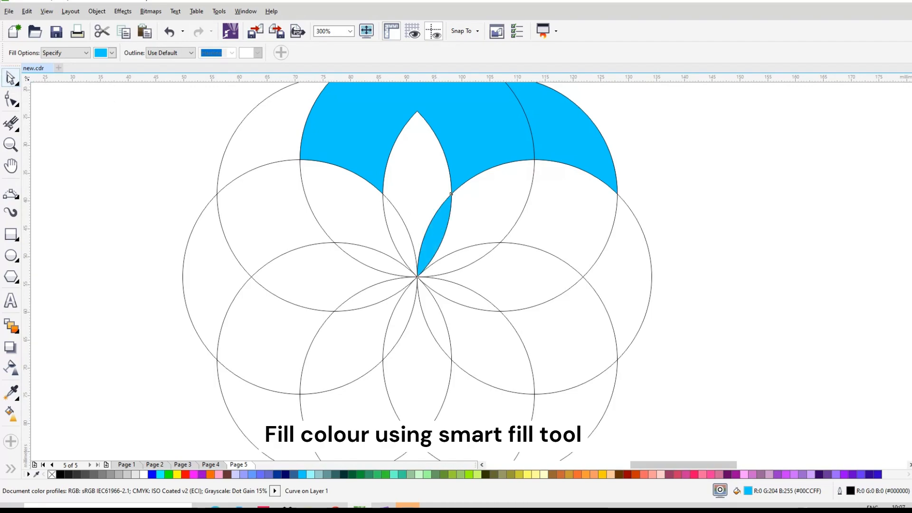
click(10, 76)
scroll(373, 224, down, 2)
scroll(386, 177, up, 2)
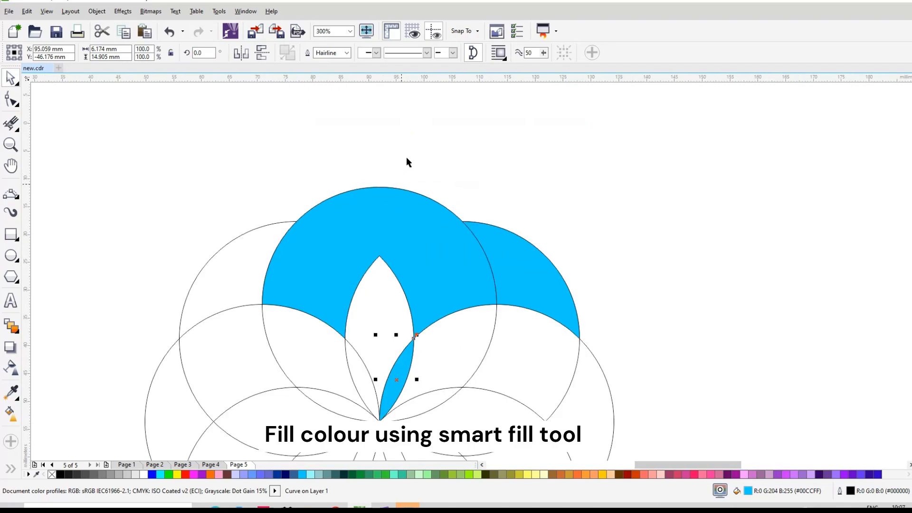
scroll(404, 258, up, 1)
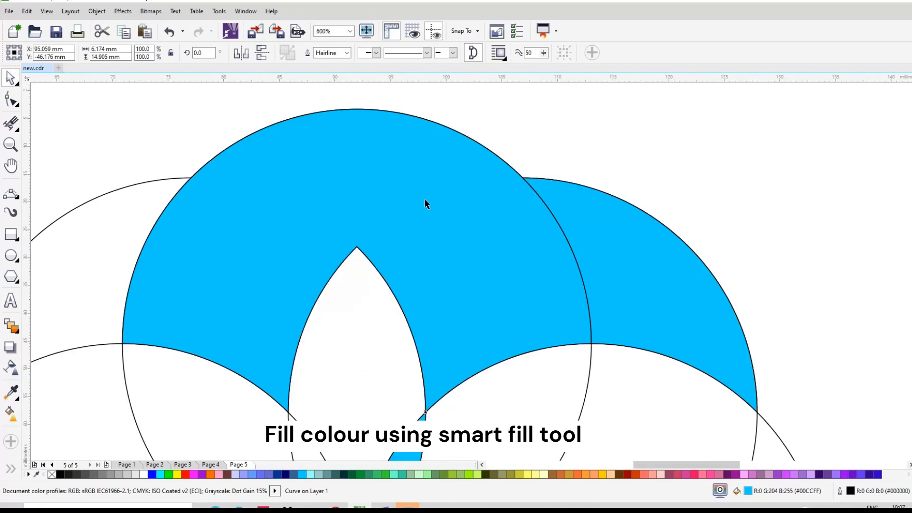
scroll(424, 198, down, 1)
scroll(432, 317, down, 1)
scroll(430, 356, up, 1)
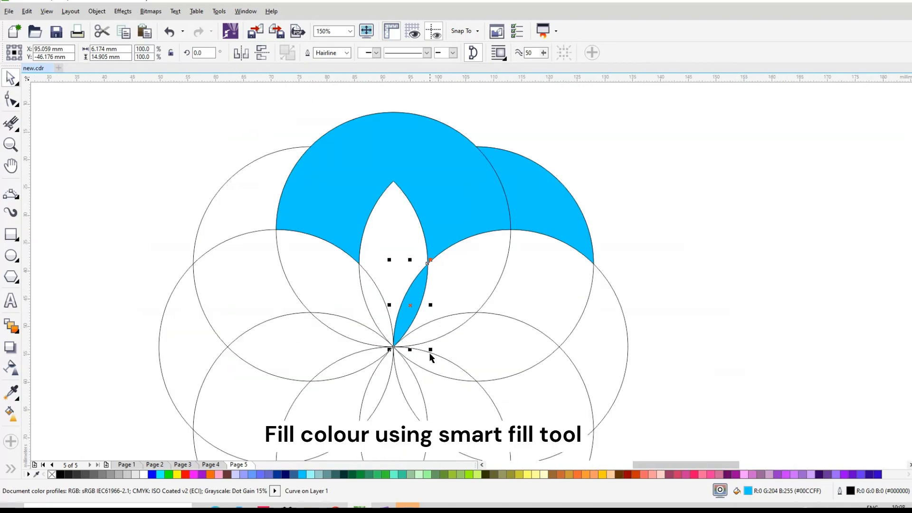
key(space)
click(430, 335)
click(428, 369)
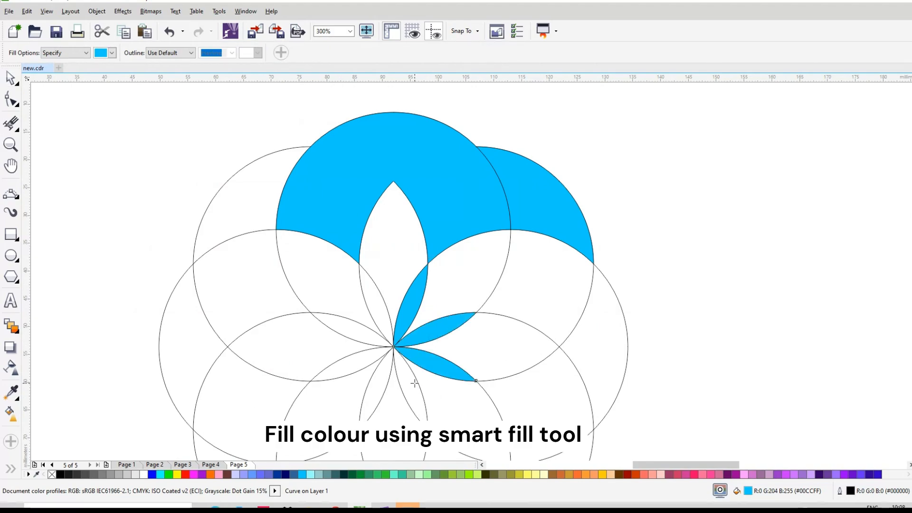
click(412, 385)
click(368, 387)
click(357, 361)
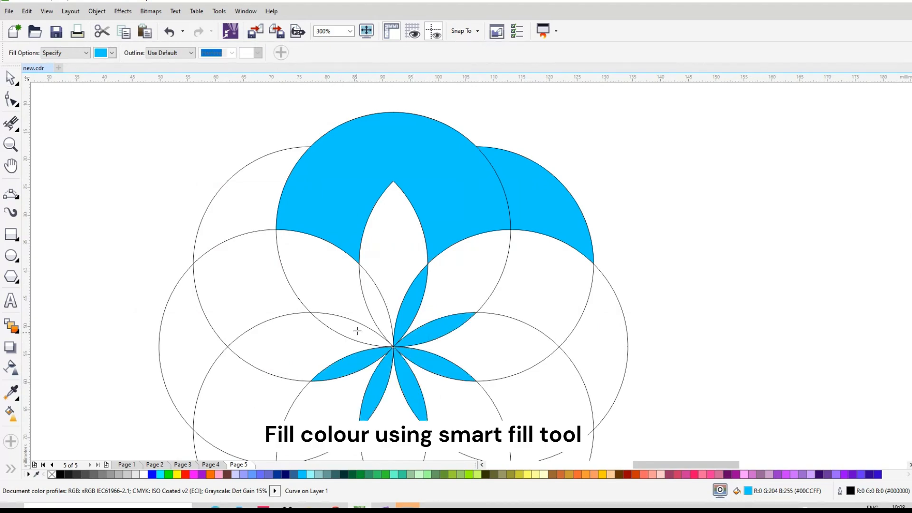
click(357, 336)
click(373, 306)
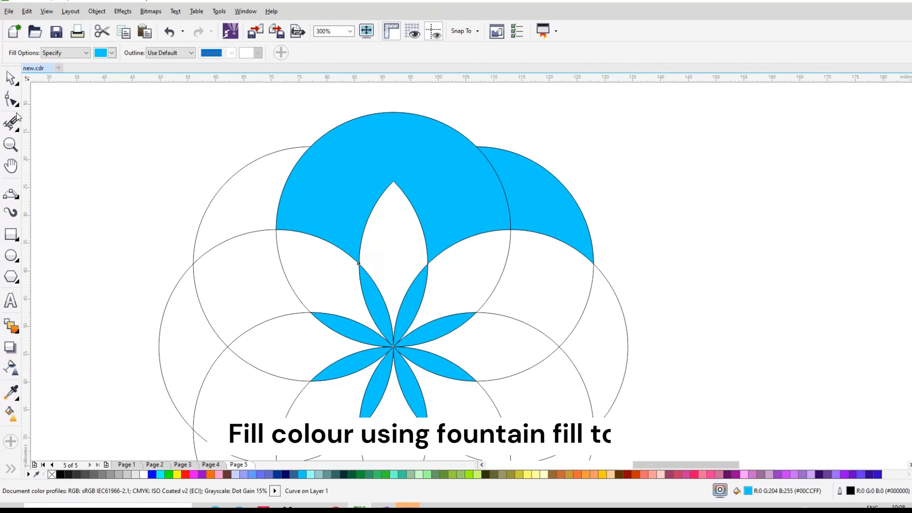
Apply a linear fountain fill to the large top region, running from its lower-left corner to just beyond its upper-right edge.
click(10, 78)
click(10, 414)
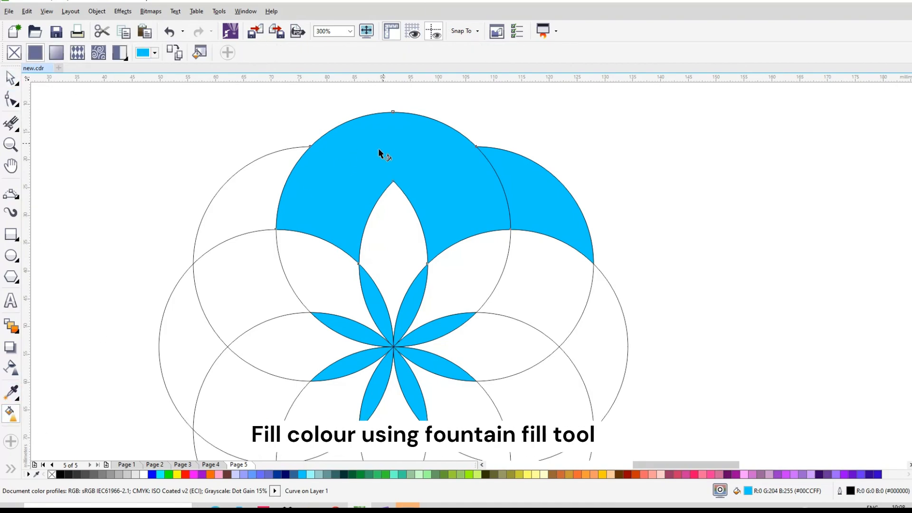
drag(317, 207, 457, 159)
drag(321, 209, 270, 229)
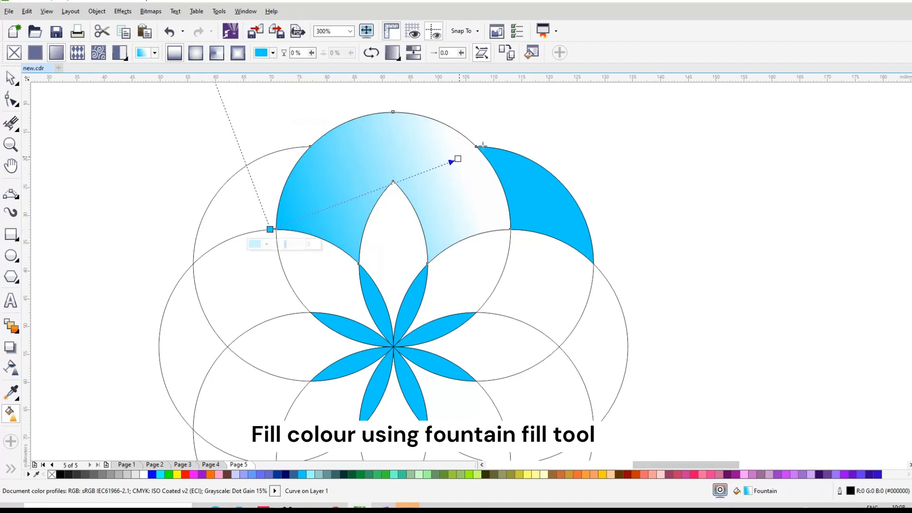
drag(482, 147, 492, 141)
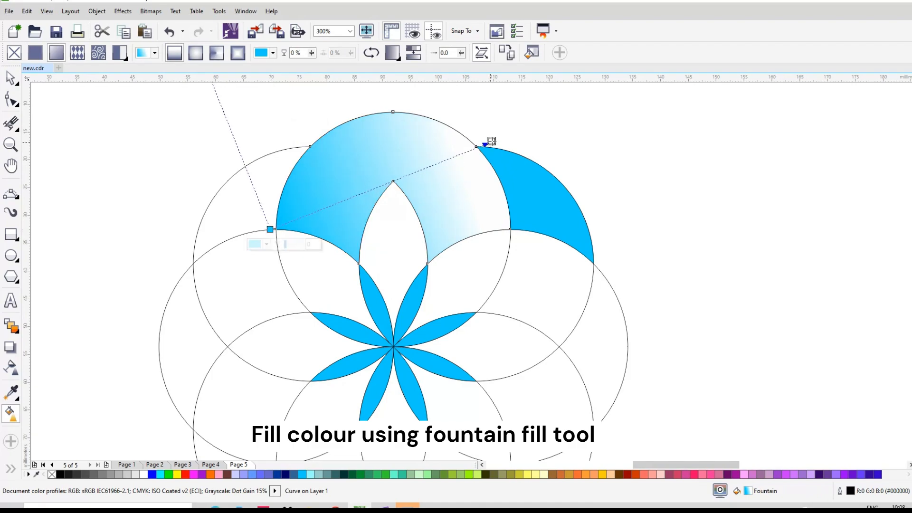
Set the top region's fountain fill to black at the upper-right end and magenta at the lower-left start.
click(60, 475)
click(270, 229)
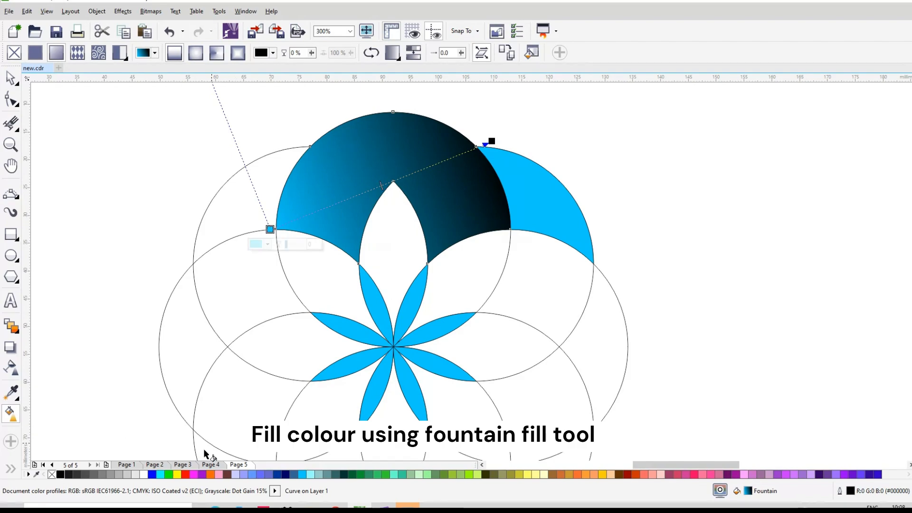
click(298, 308)
click(424, 176)
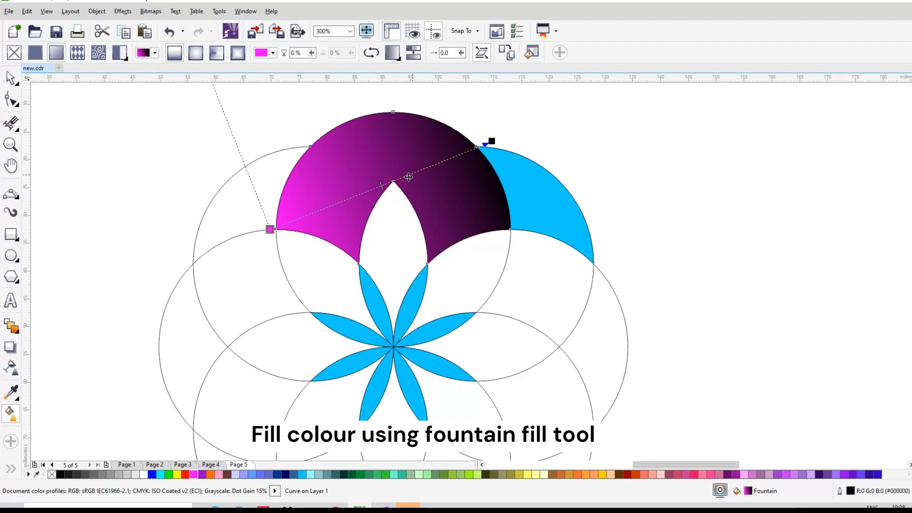
Copy the top region's magenta-to-black fountain fill onto the blue crescent beside it.
click(10, 77)
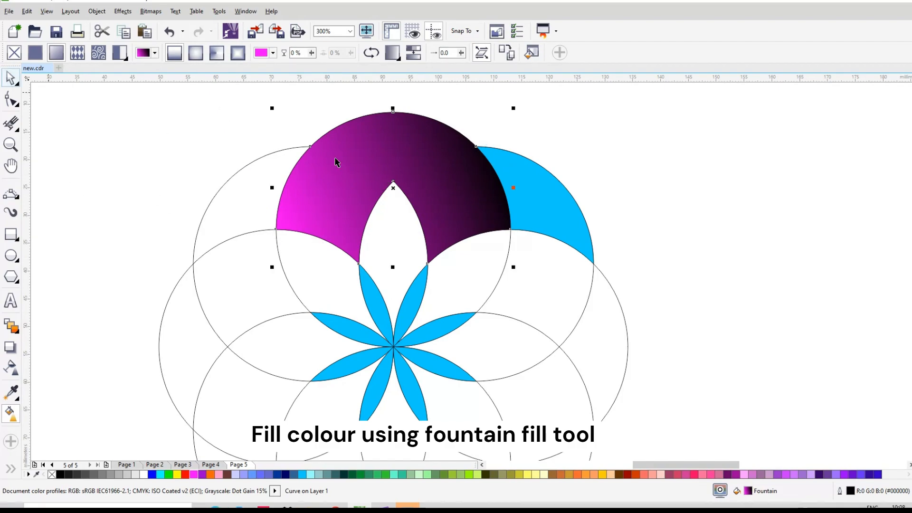
drag(377, 152, 518, 191)
click(562, 241)
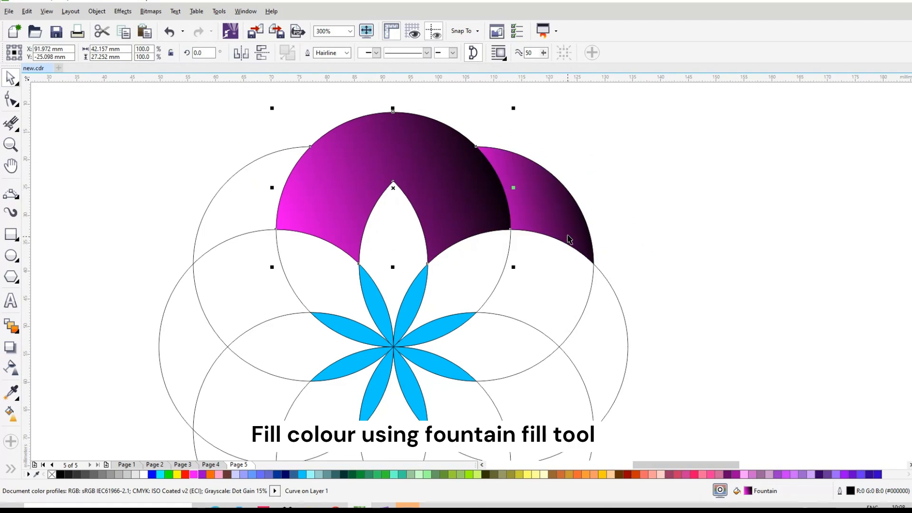
Adjust the crescent's fountain fill so it starts inside the top region and reaches black at the crescent's outer edge.
click(546, 215)
click(11, 413)
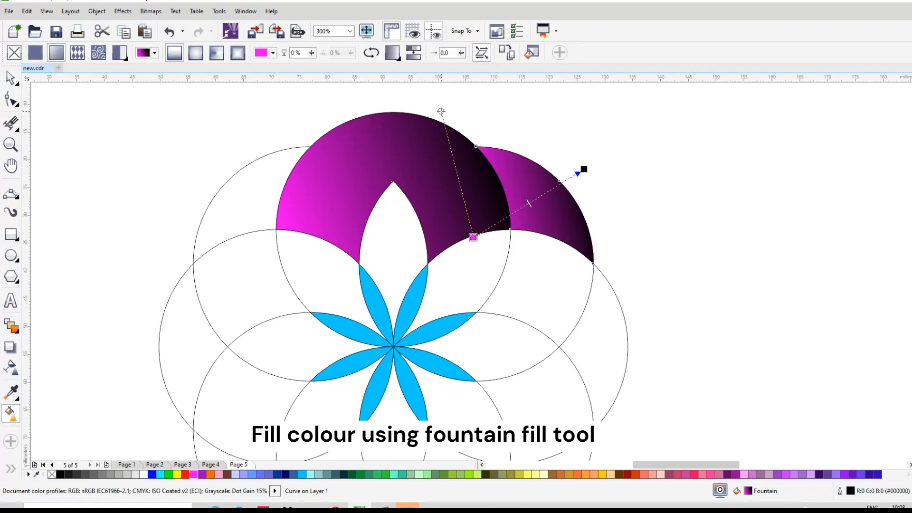
drag(441, 111, 415, 123)
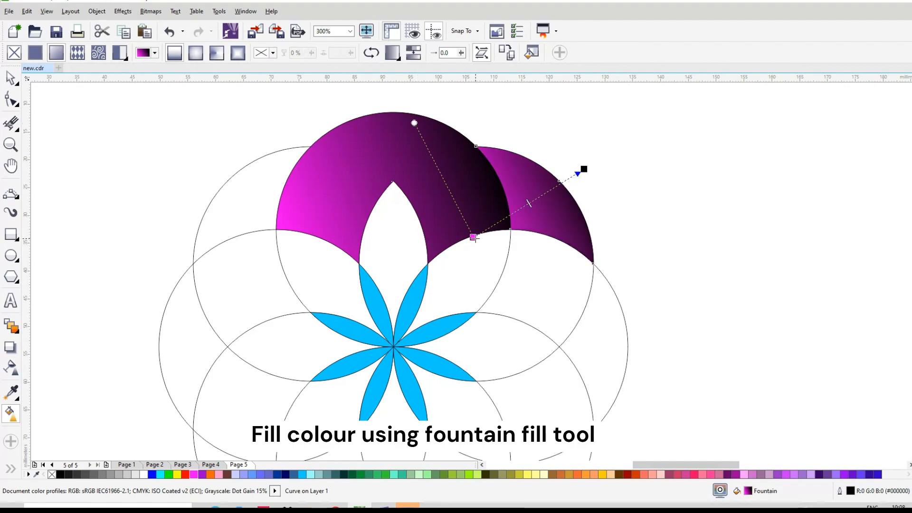
drag(473, 237, 467, 220)
drag(527, 194, 578, 189)
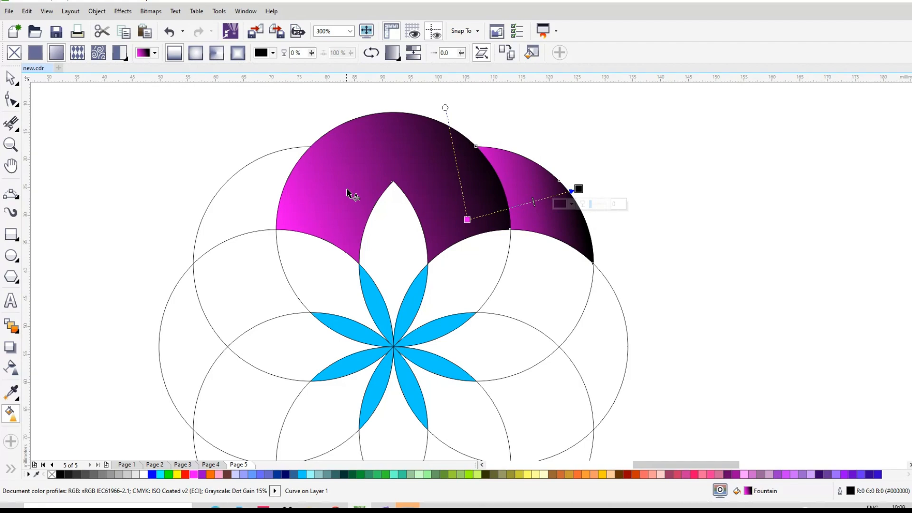
drag(468, 220, 473, 226)
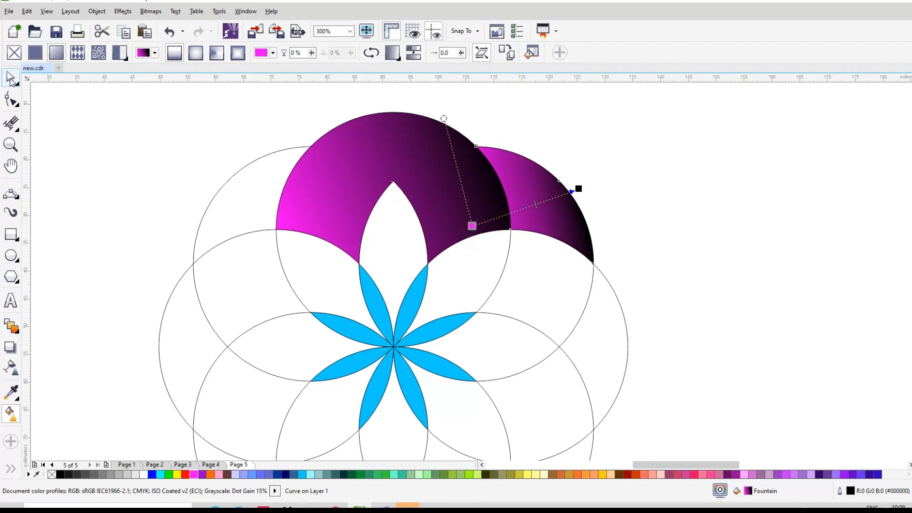
click(11, 78)
click(593, 150)
click(461, 222)
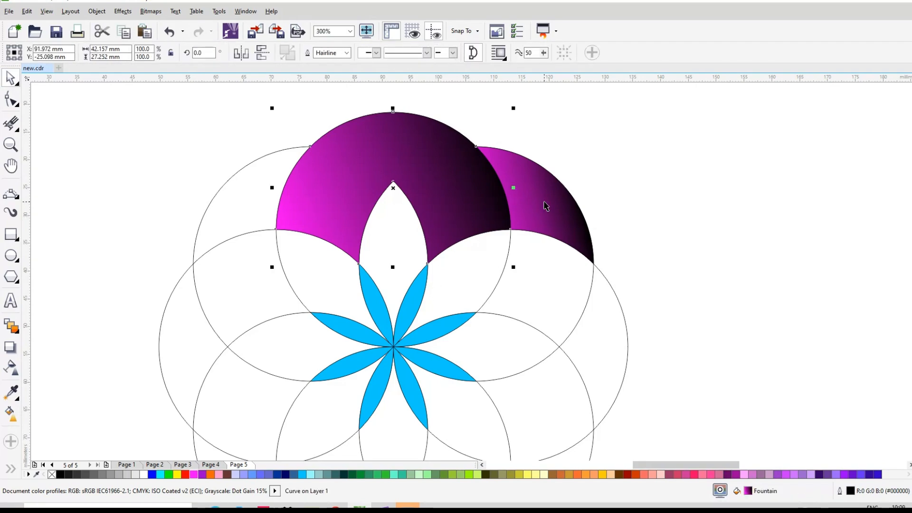
Select the eight blue slim petals together and rotate them about 23.5° counter-clockwise around their common centre.
scroll(413, 217, down, 3)
scroll(418, 257, up, 3)
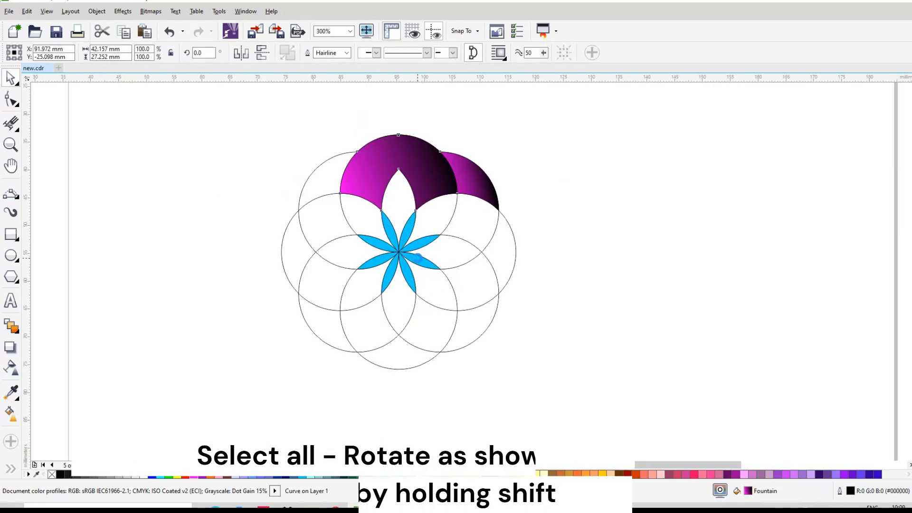
drag(98, 138, 552, 374)
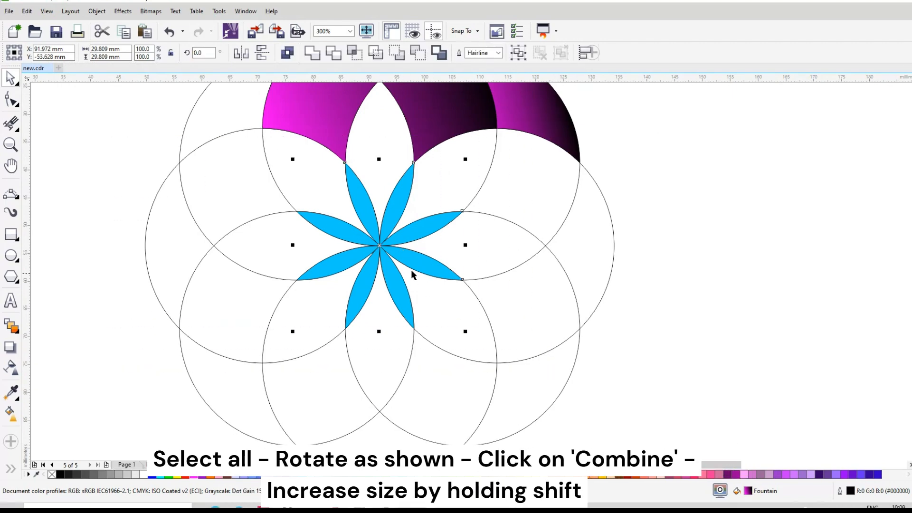
click(385, 240)
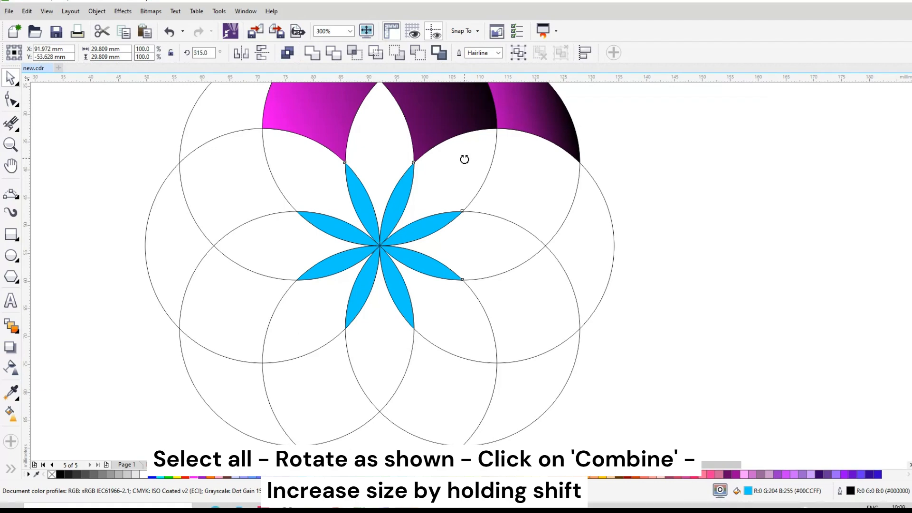
drag(464, 159, 423, 137)
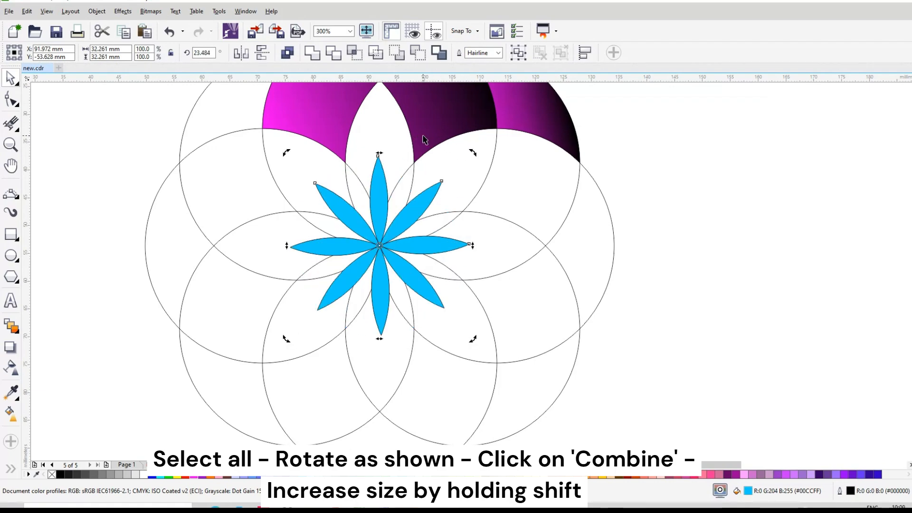
Combine the eight blue petals into one curve and enlarge it about its centre to about 58.2 mm wide.
scroll(411, 147, down, 2)
scroll(399, 133, up, 2)
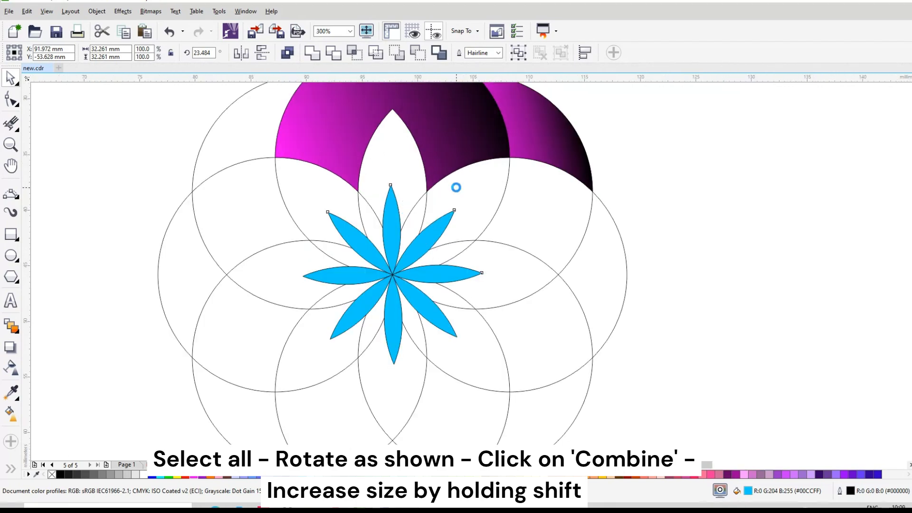
scroll(456, 188, up, 1)
scroll(477, 210, down, 1)
scroll(469, 141, up, 1)
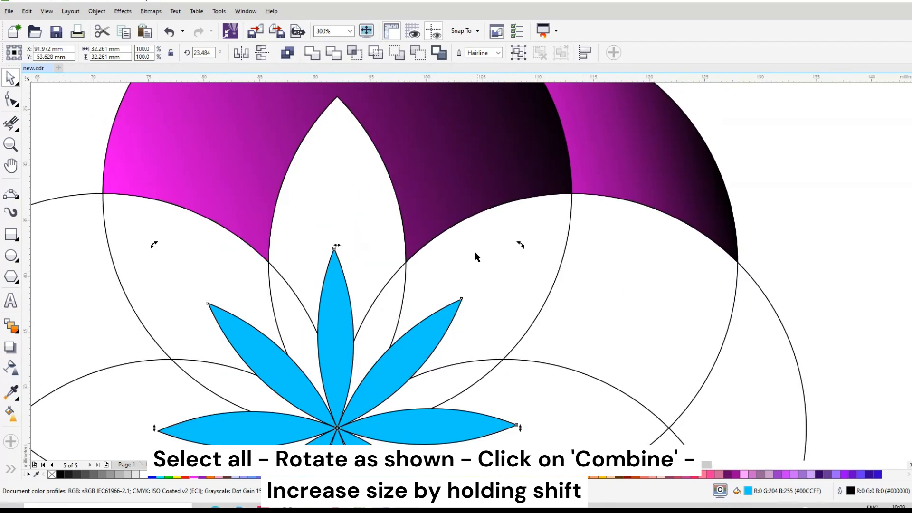
click(286, 53)
drag(520, 245, 664, 117)
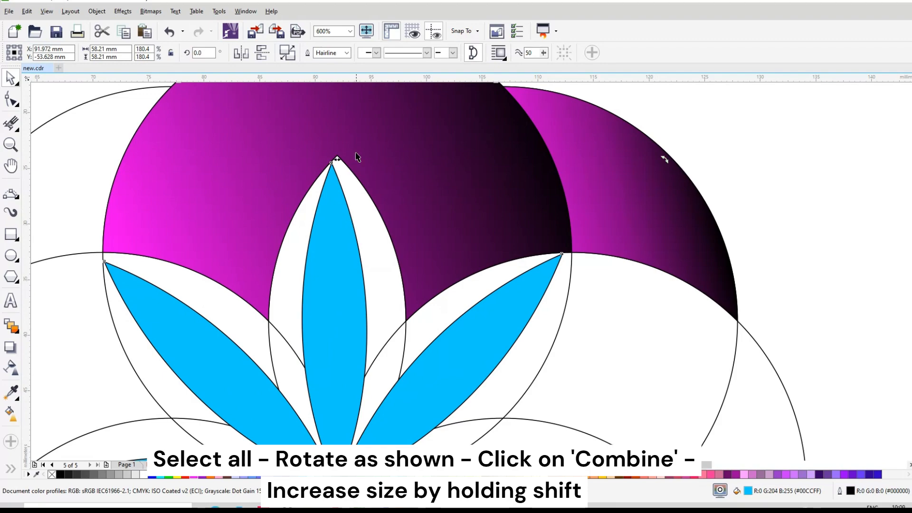
Rotate the combined petals about 1° clockwise so the upper petal points straight at the tip of the white gap.
scroll(338, 184, up, 4)
scroll(339, 184, down, 4)
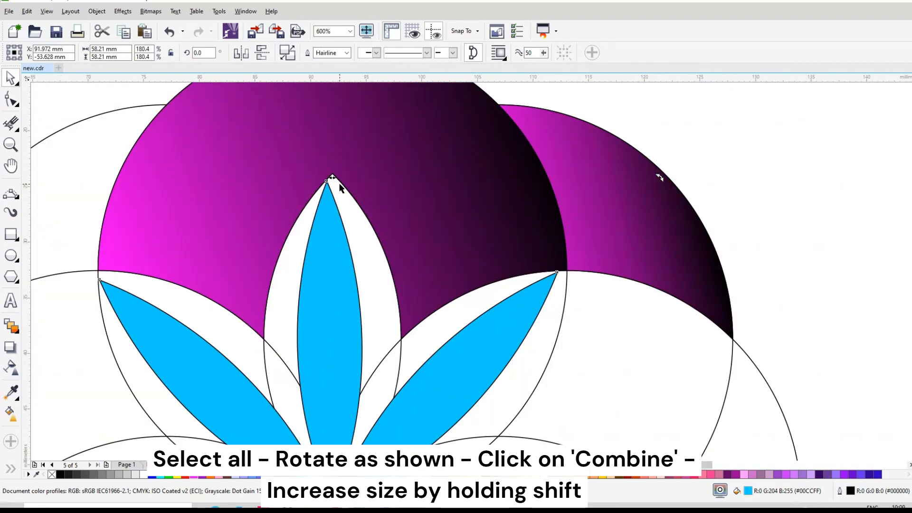
mouse_move(661, 178)
mouse_down()
mouse_move(673, 179)
mouse_move(662, 184)
mouse_up()
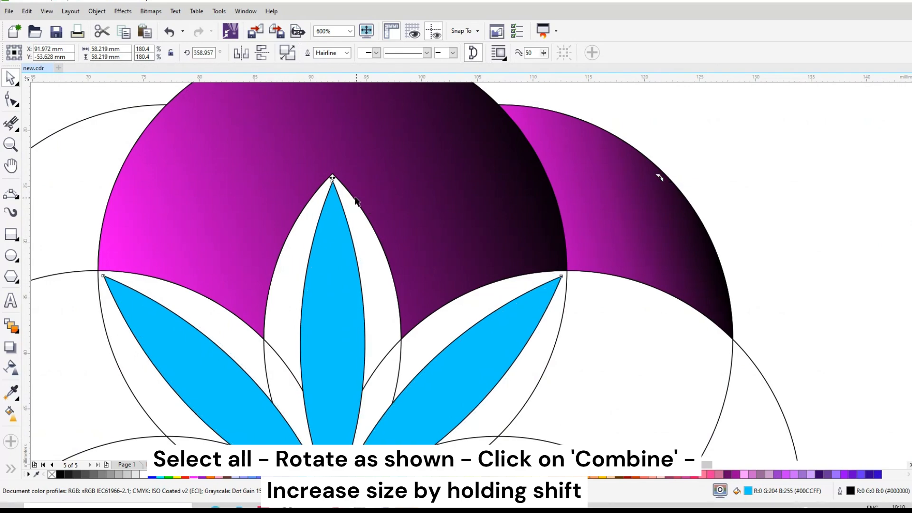
scroll(356, 199, up, 4)
scroll(384, 176, down, 6)
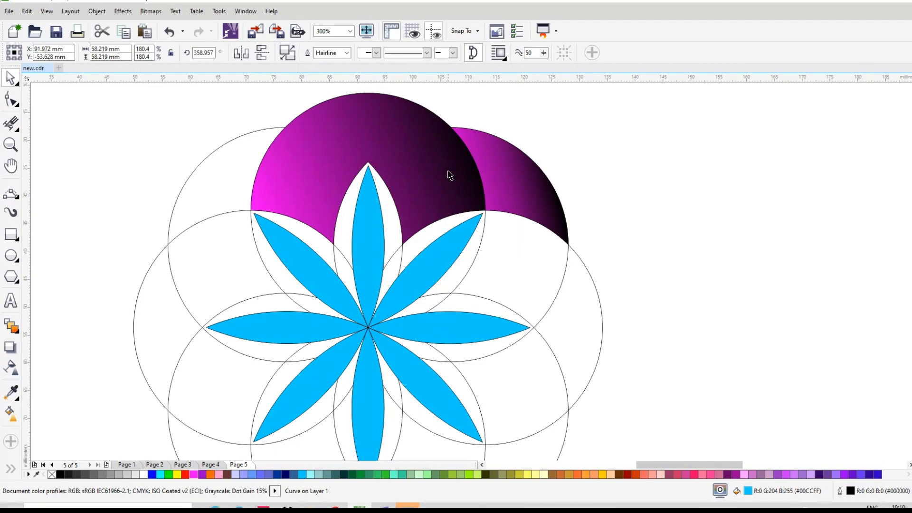
key(Escape)
Move the petals and both gradient shapes clear of the circles to the right, and delete the remaining circle outlines.
scroll(450, 174, down, 2)
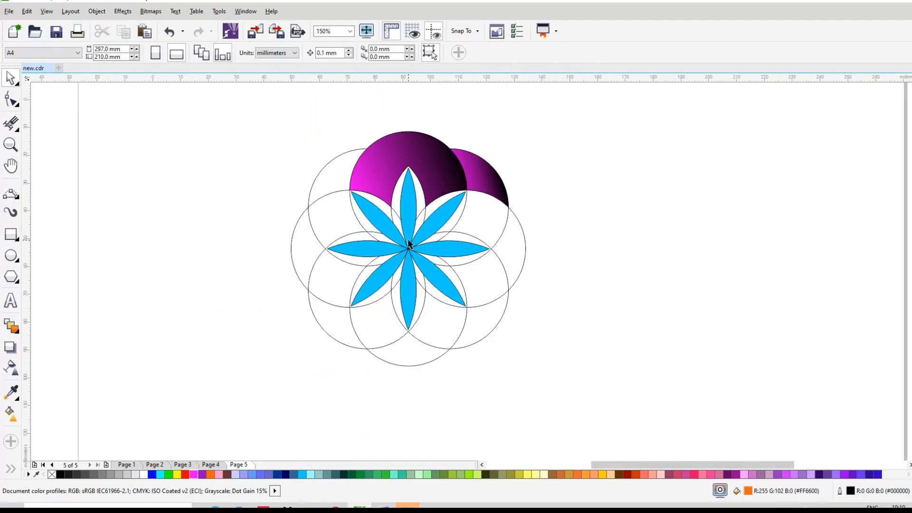
click(409, 244)
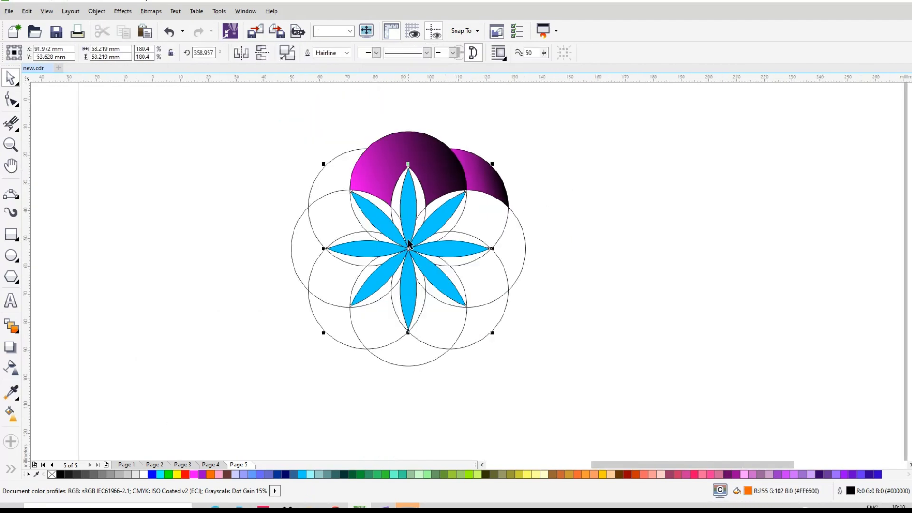
shift+click(442, 180)
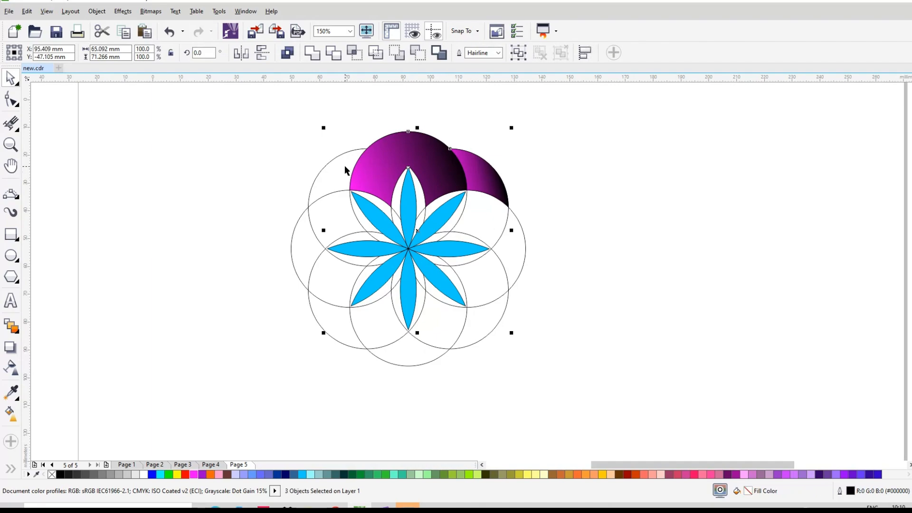
scroll(346, 170, down, 2)
drag(387, 173, 541, 183)
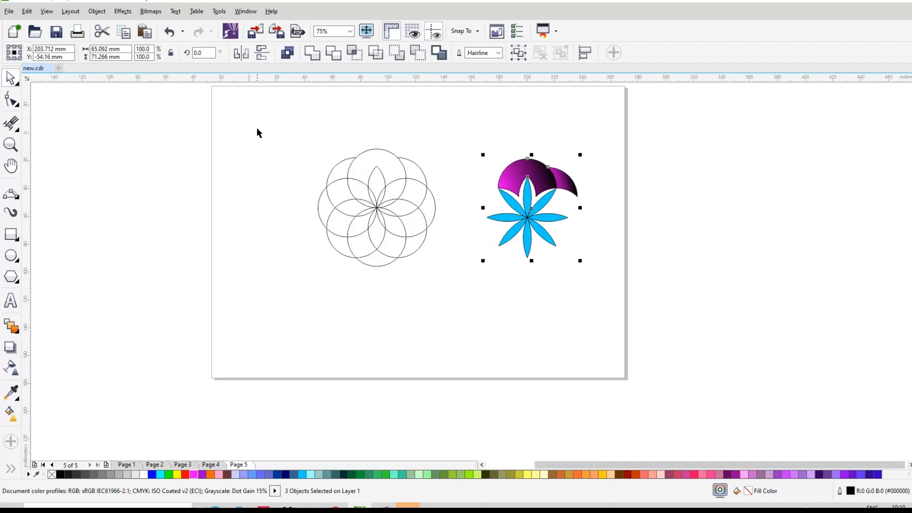
drag(257, 133, 474, 304)
key(Delete)
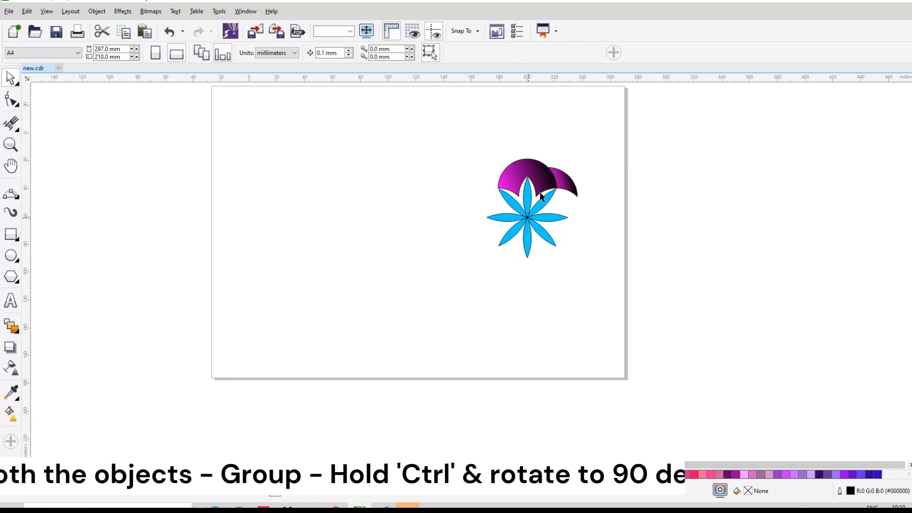
Group the large top gradient region with the gradient crescent beside it.
scroll(546, 185, up, 2)
click(572, 184)
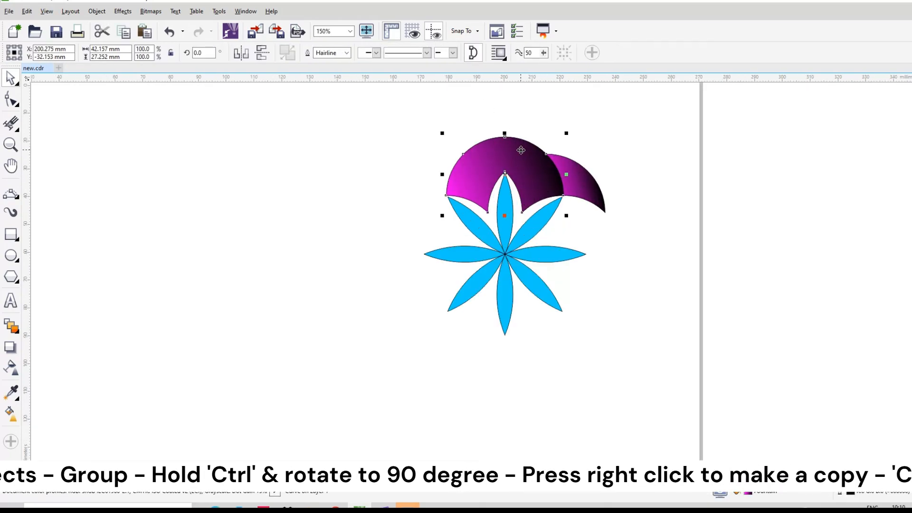
shift+click(583, 188)
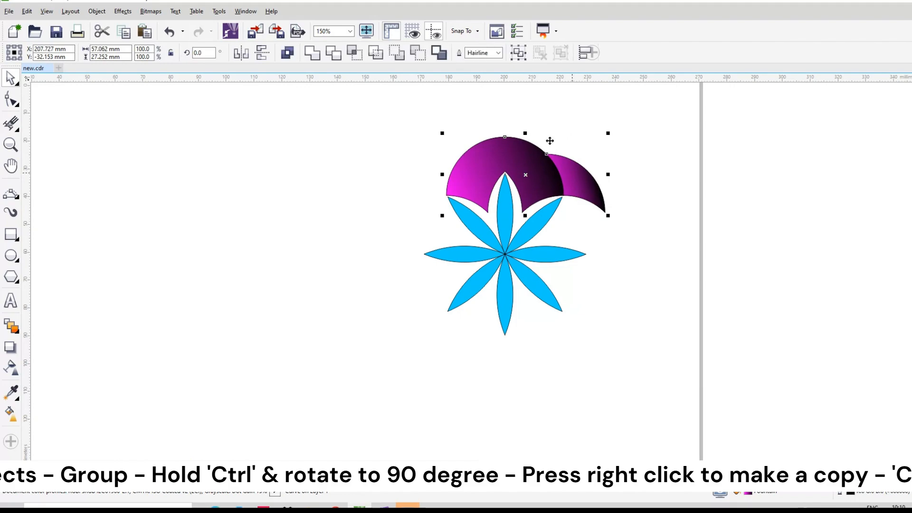
key(ctrl+g)
Set the group's rotation centre at the petals' centre and make a copy rotated 90° clockwise.
click(543, 172)
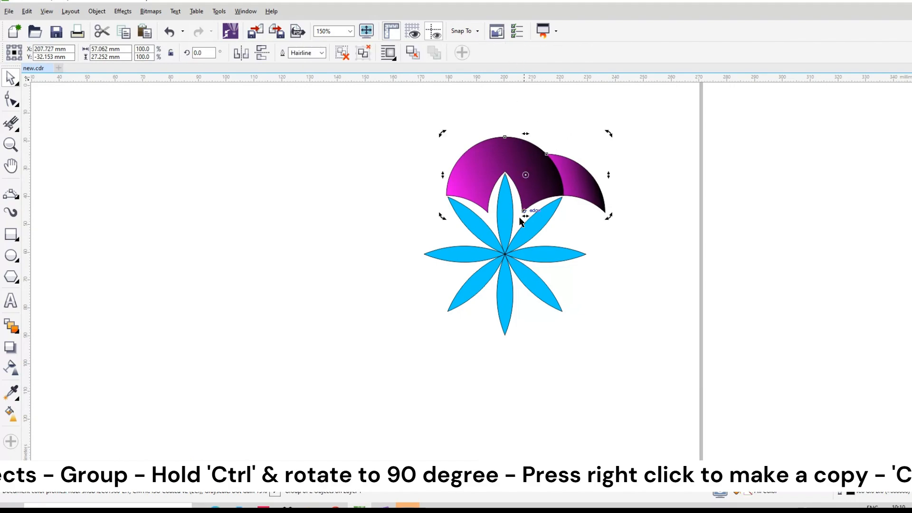
scroll(520, 214, up, 2)
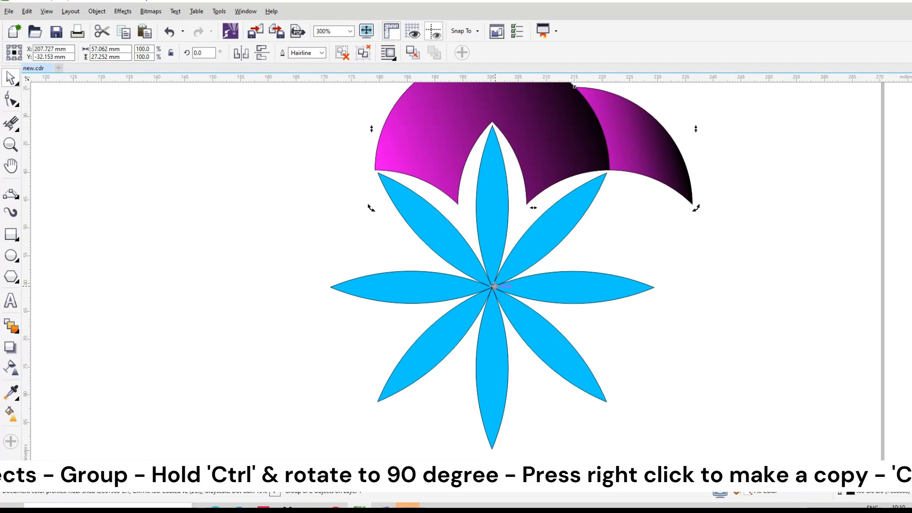
scroll(495, 227, down, 3)
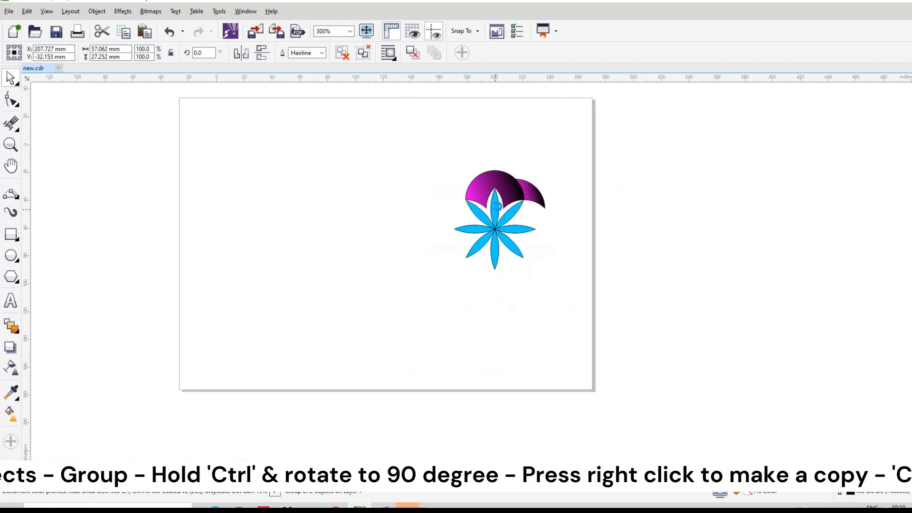
drag(551, 170, 571, 293)
right_click(571, 292)
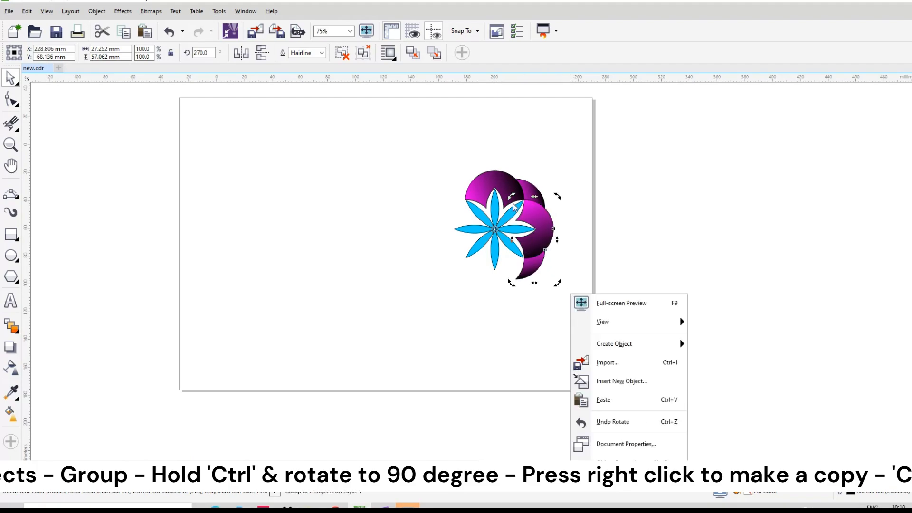
Repeat the 90° rotated copy twice to complete the ring of gradient shapes around the petals.
scroll(511, 197, up, 1)
click(573, 234)
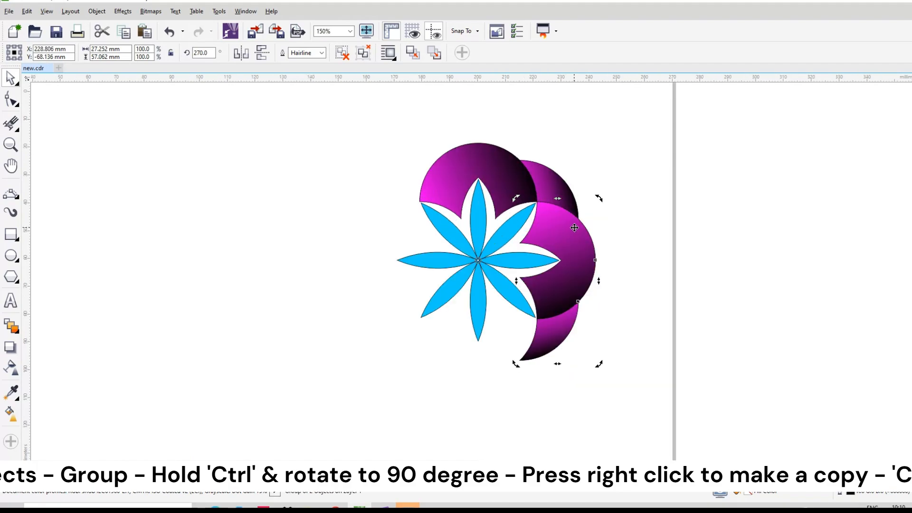
key(ctrl+r)
key(ctrl+r)
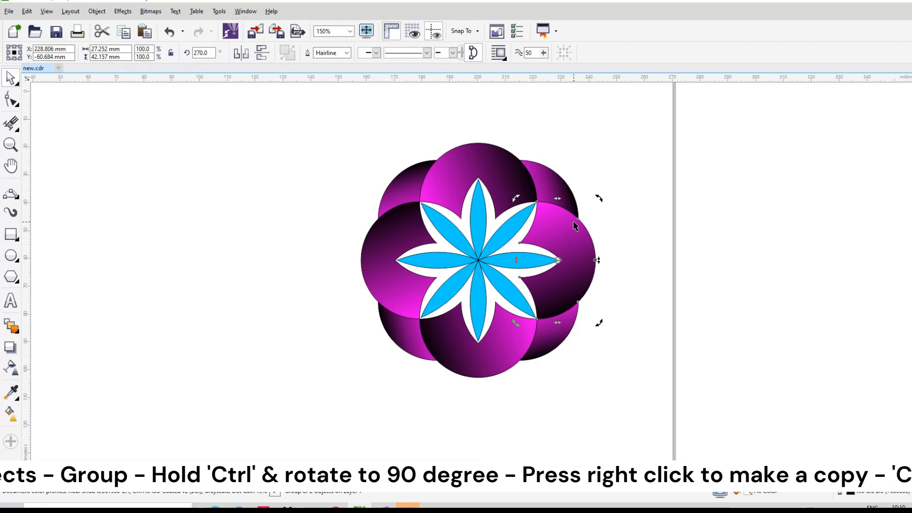
Apply an elliptical fountain fill to the combined blue petals, centred on the middle of the flower.
click(485, 252)
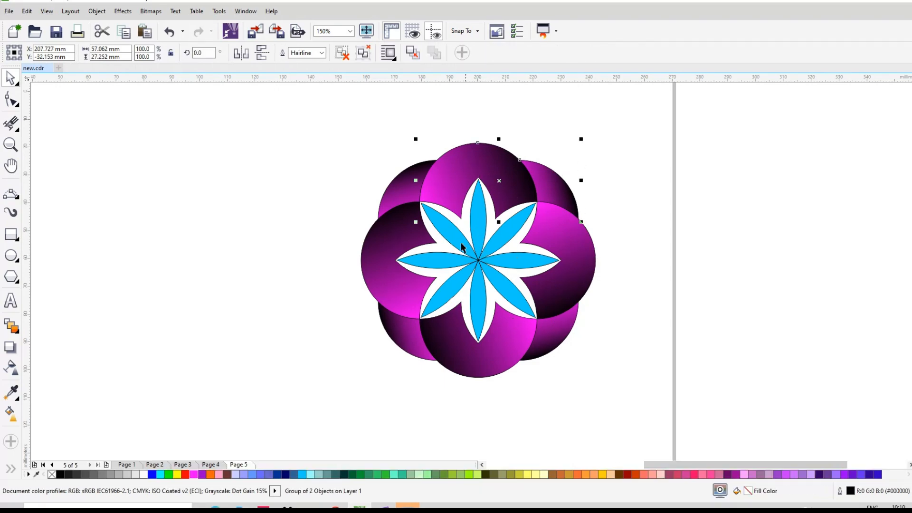
click(11, 414)
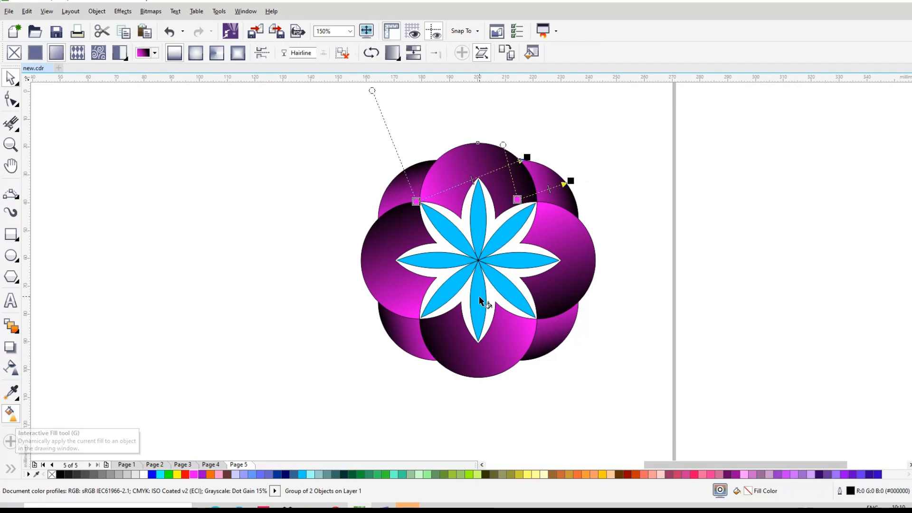
click(483, 269)
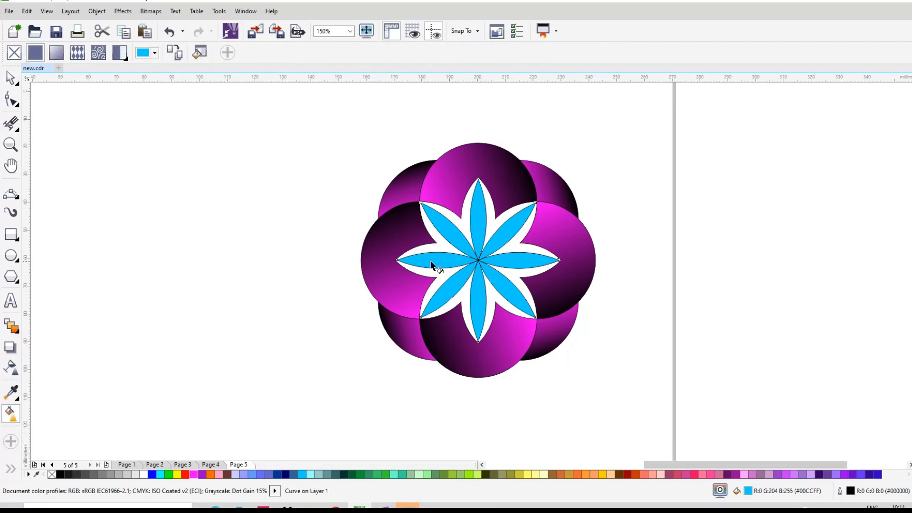
click(10, 78)
scroll(434, 261, up, 1)
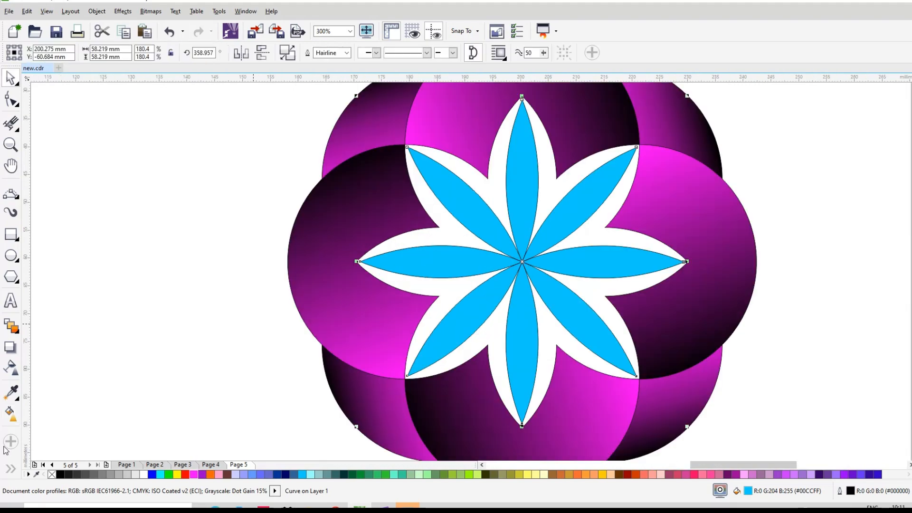
click(11, 414)
mouse_move(528, 270)
mouse_down()
mouse_move(412, 373)
mouse_move(485, 316)
mouse_move(470, 319)
mouse_move(522, 261)
mouse_up()
click(196, 54)
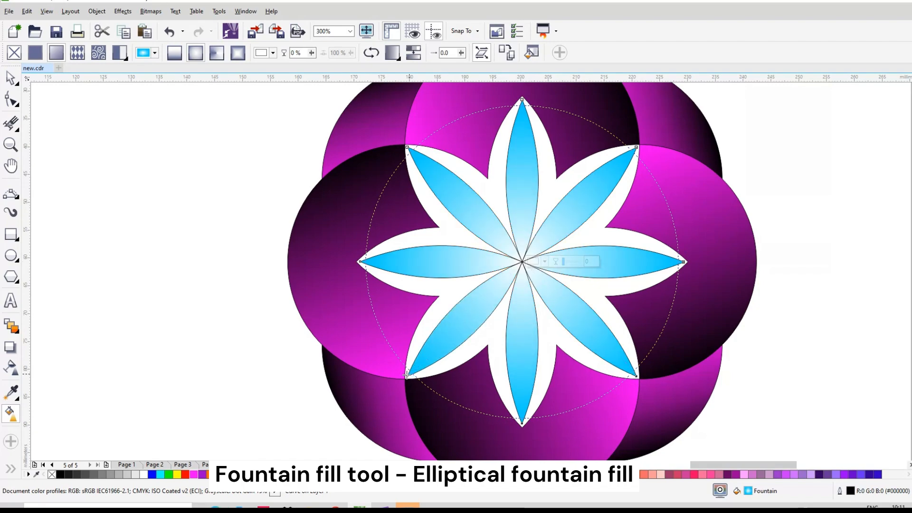
Extend the petals' fountain fill to their tips, with black at the outer end and red at the centre.
drag(411, 374, 407, 378)
click(407, 378)
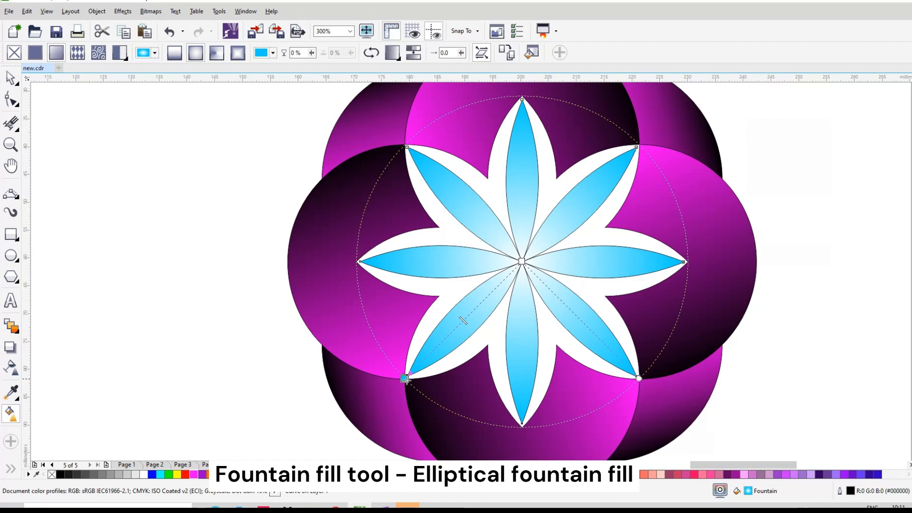
click(62, 474)
click(522, 261)
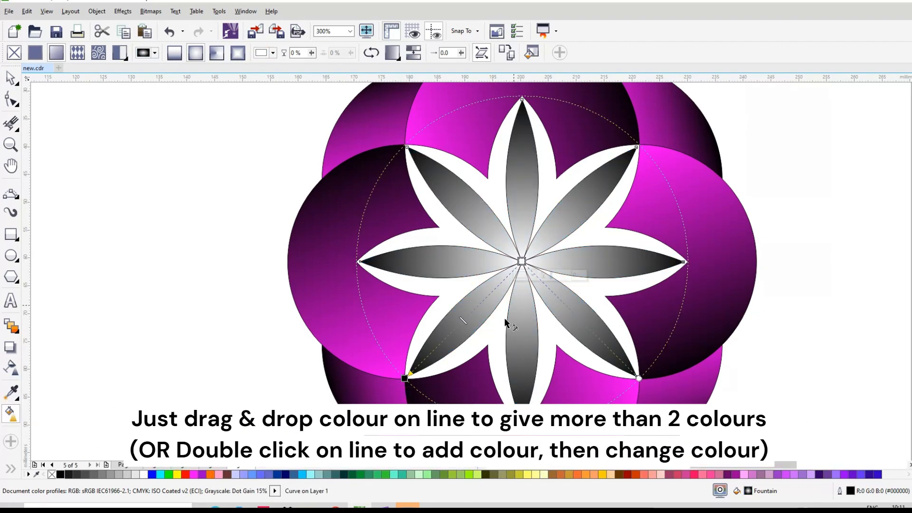
drag(185, 475, 522, 262)
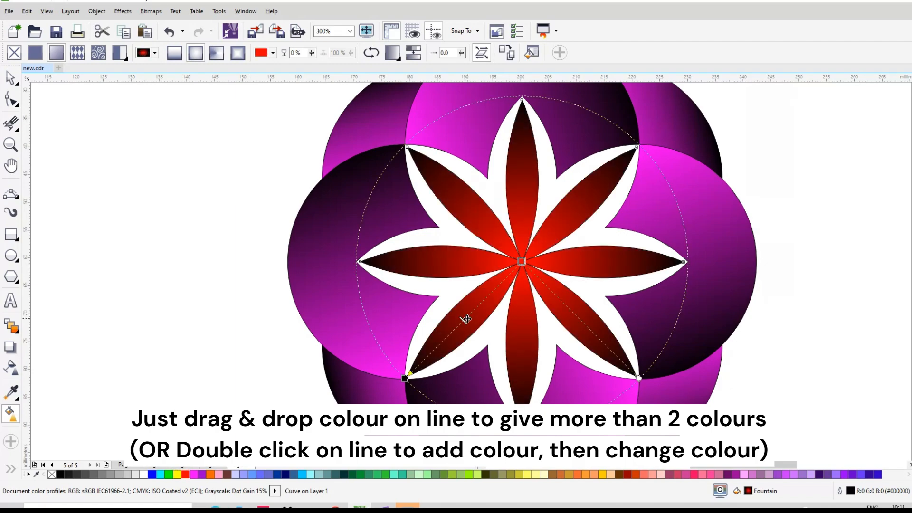
Add a magenta stop at 52% along the petals' fountain fill and remove the petals' outline.
double_click(466, 318)
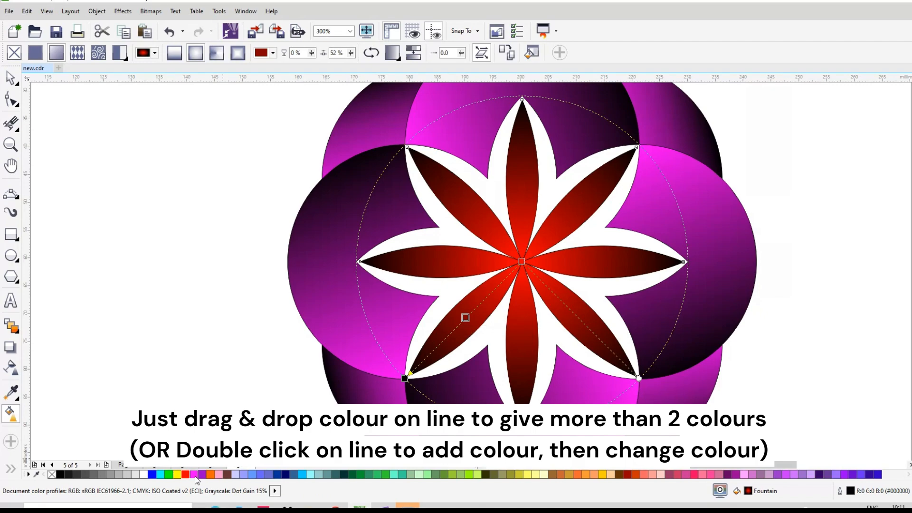
drag(195, 476, 465, 318)
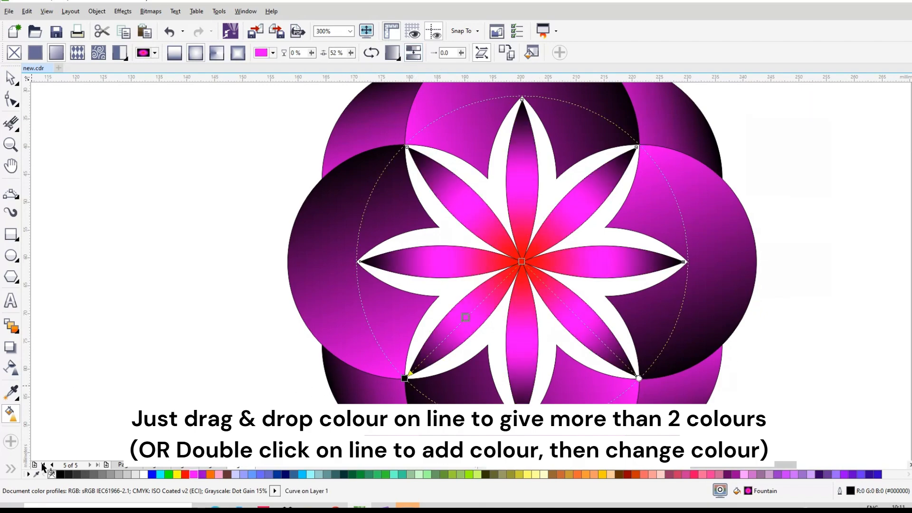
drag(53, 475, 510, 342)
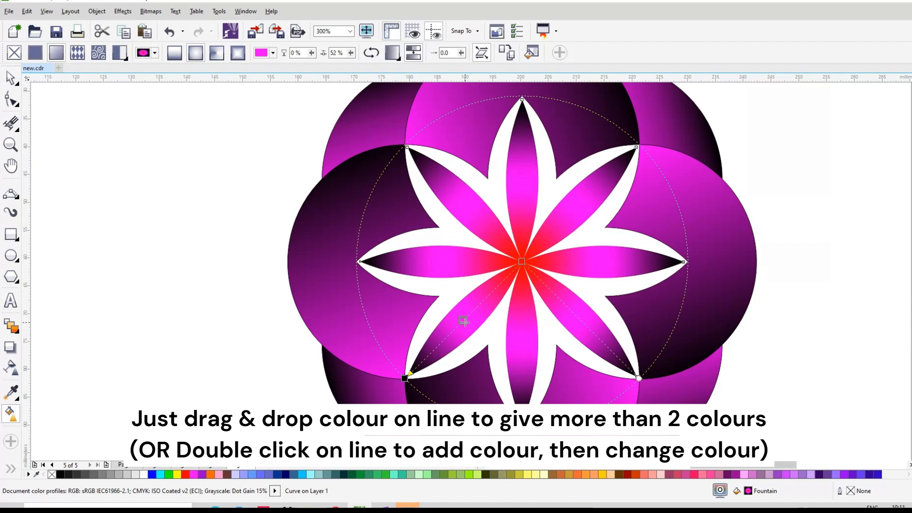
Shift the petals' magenta stop to 62% and pull the black outer end slightly inward from the tips.
drag(463, 321, 465, 318)
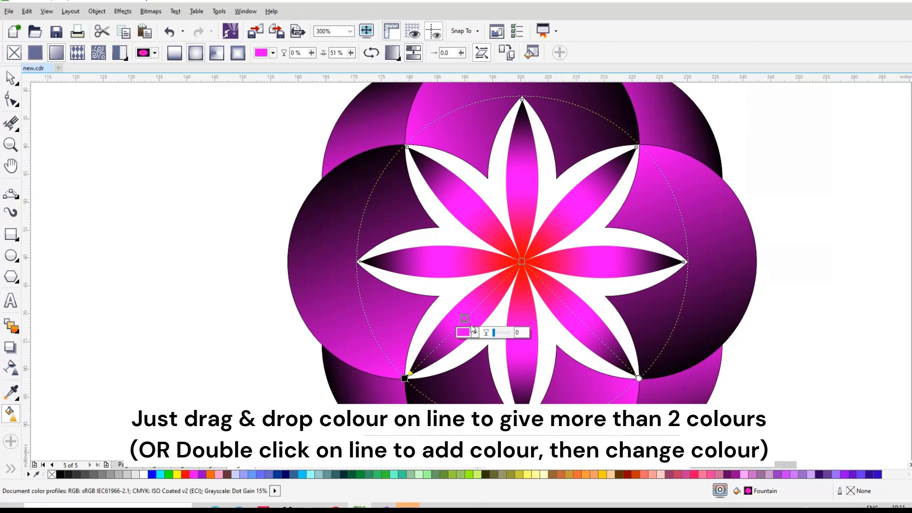
double_click(479, 308)
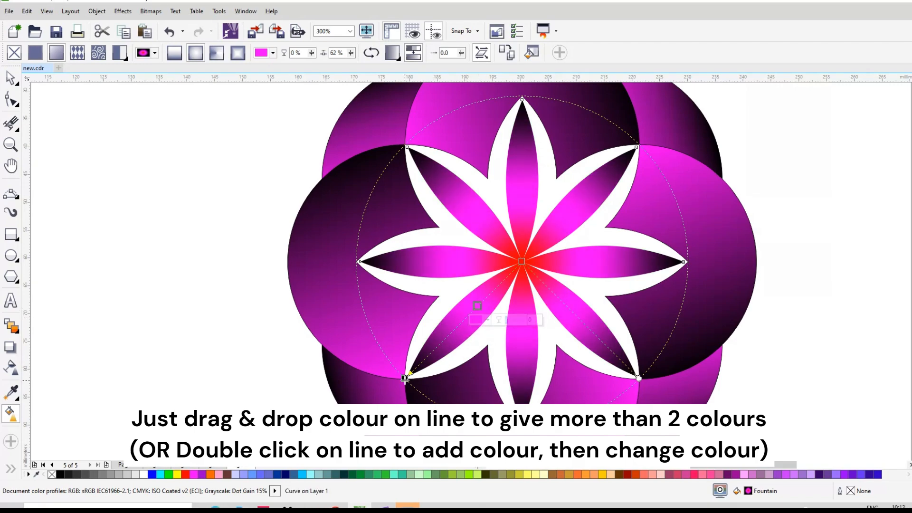
drag(404, 379, 415, 372)
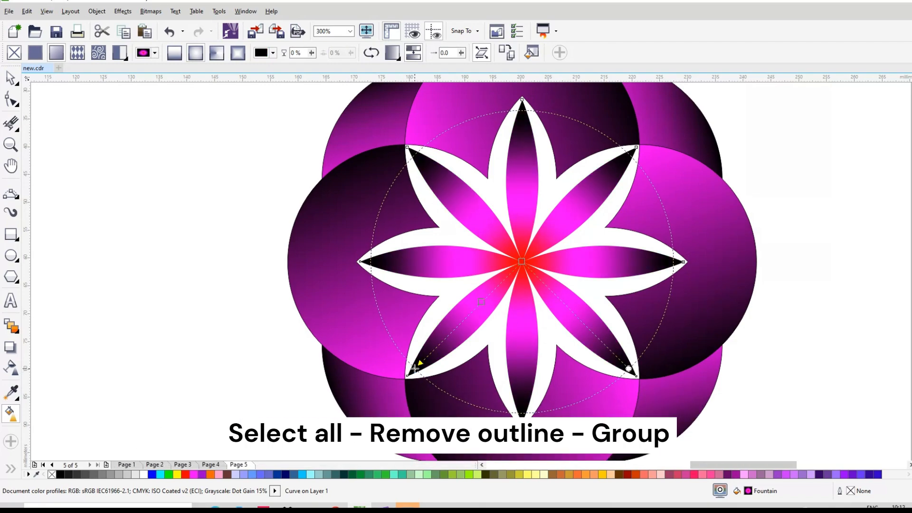
Select all the flower's objects and remove their outlines.
key(space)
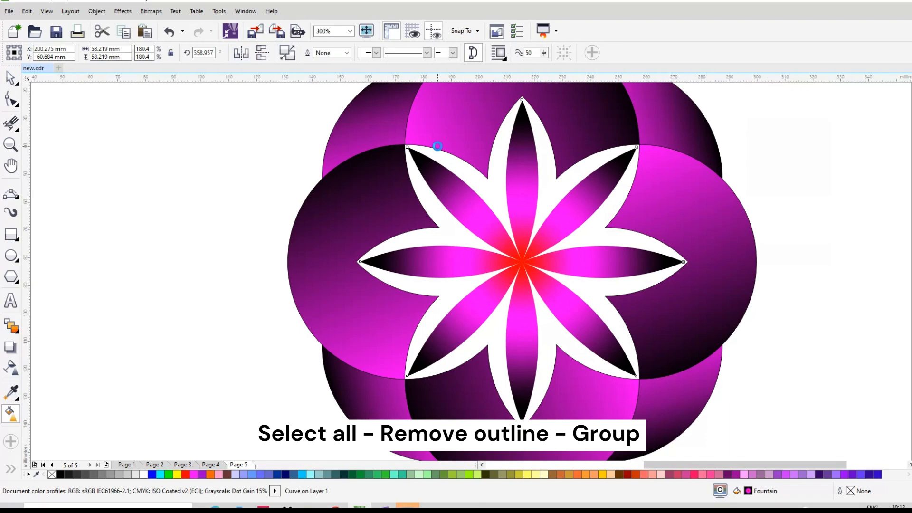
scroll(438, 151, down, 2)
drag(574, 276, 574, 276)
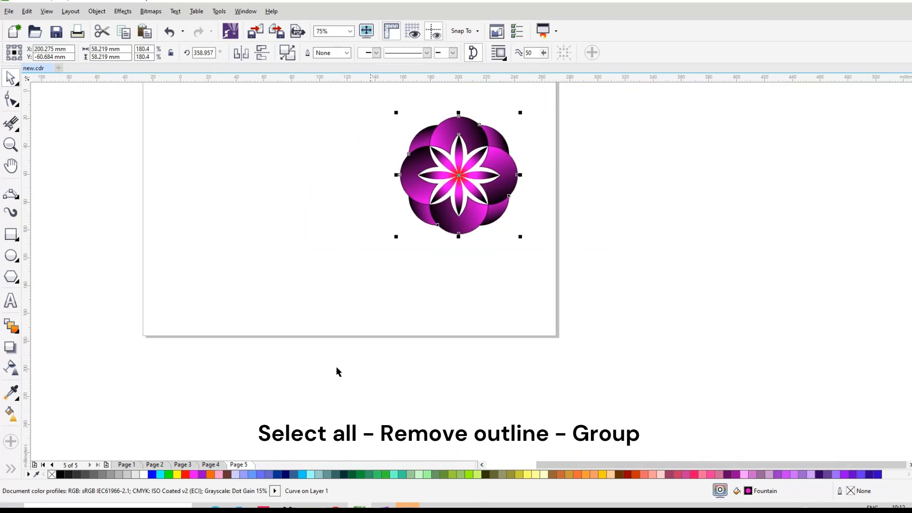
right_click(52, 475)
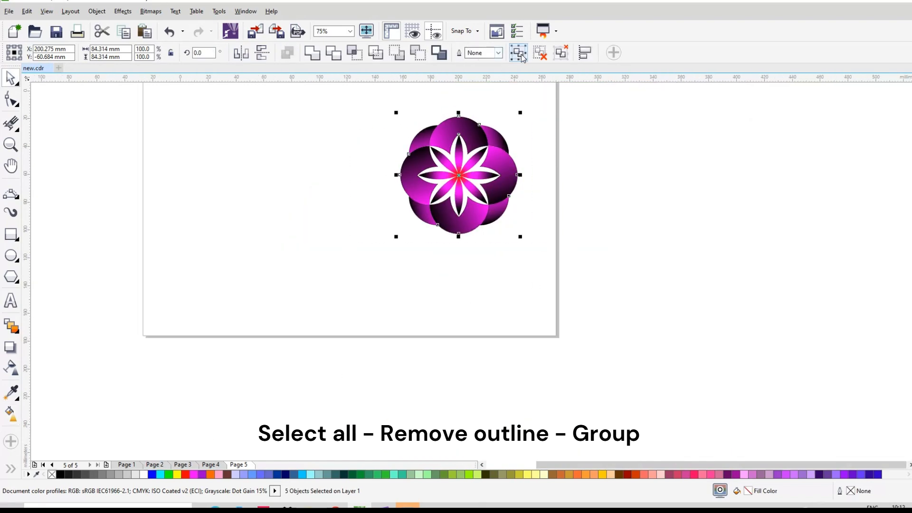
Group all the flower's objects and move the group left to about X 137.6 mm.
scroll(429, 144, up, 3)
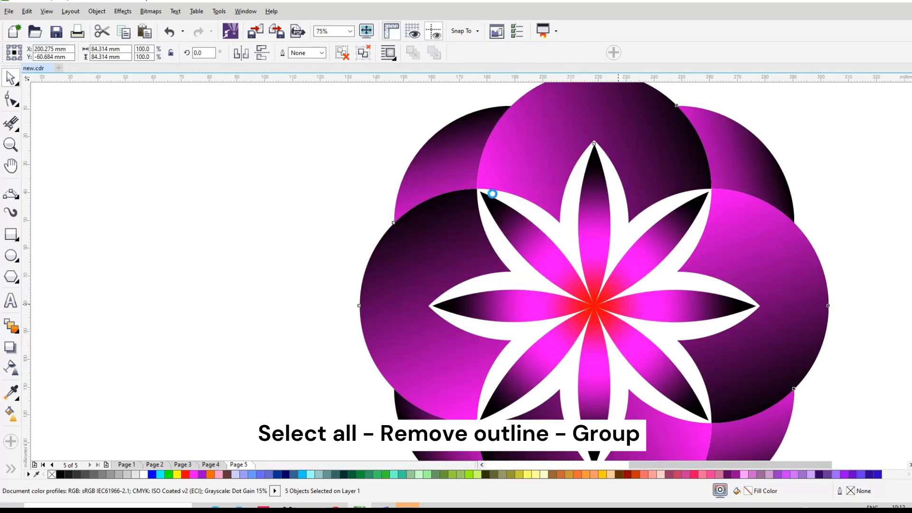
scroll(528, 248, down, 1)
key(ctrl+g)
drag(528, 249, 354, 253)
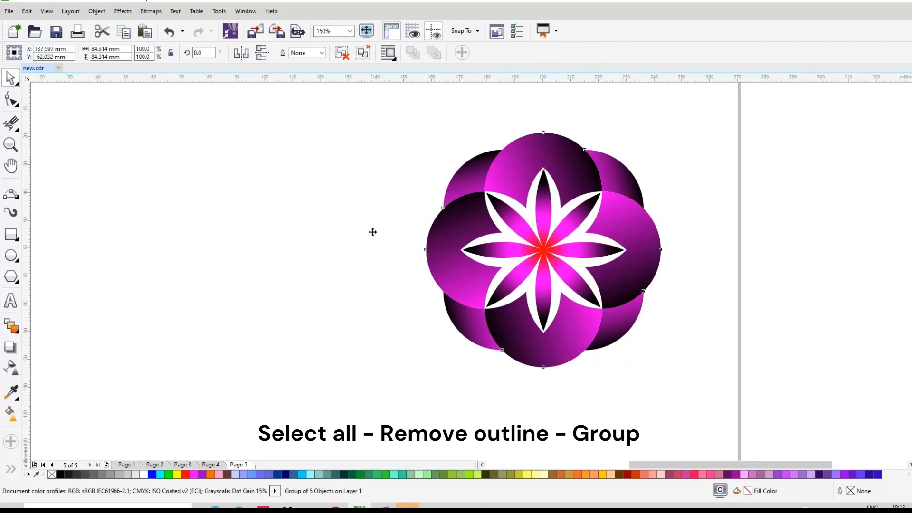
click(548, 128)
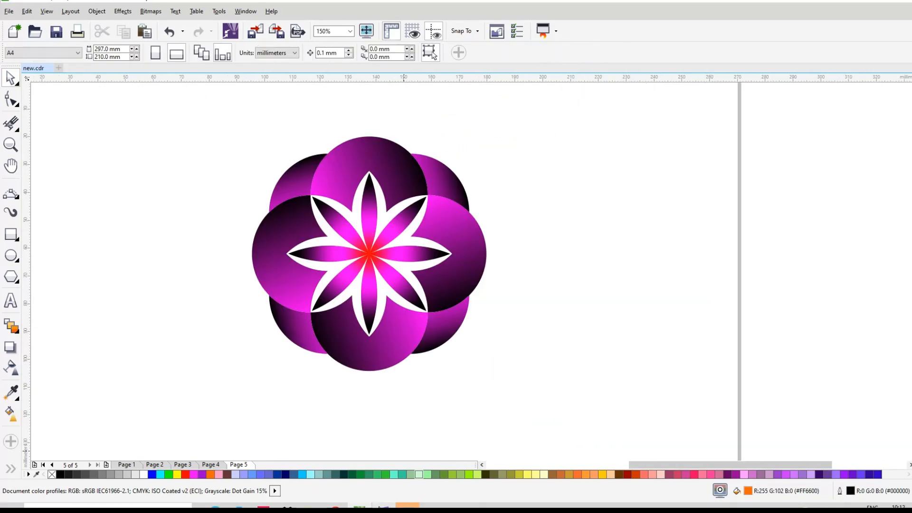